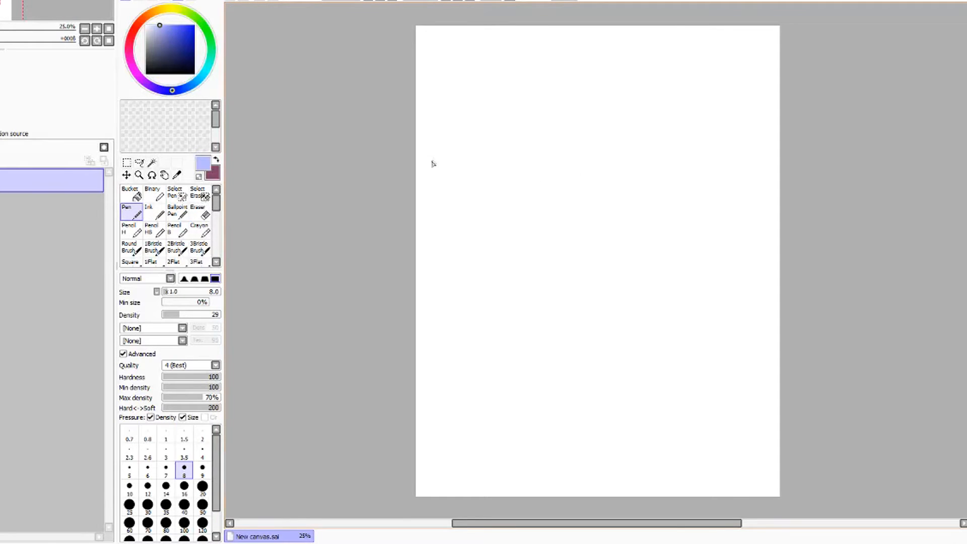
Select the Ballpoint Pen as the drawing tool.
left_click(177, 210)
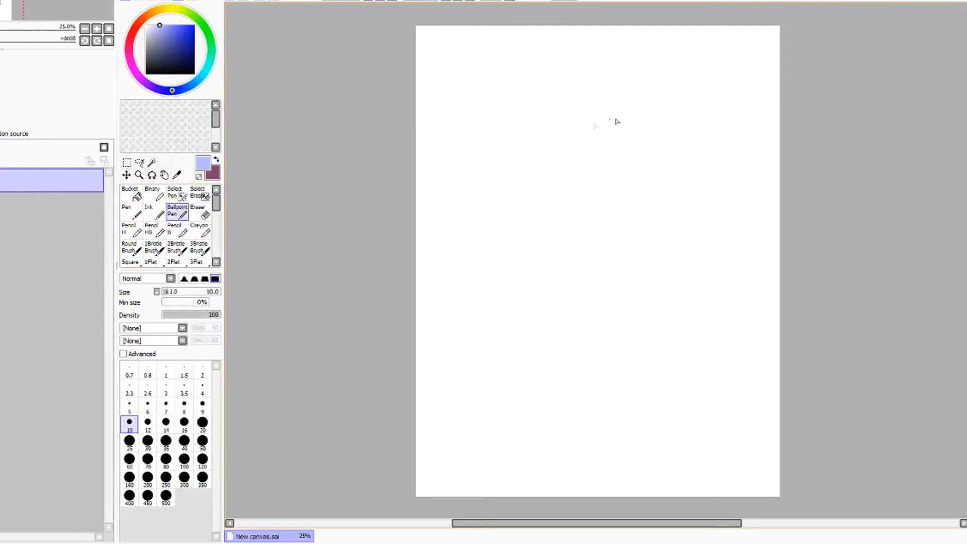
mouse_move(697, 117)
left_mouse_down()
mouse_move(630, 72)
mouse_move(586, 147)
mouse_move(515, 228)
left_mouse_up()
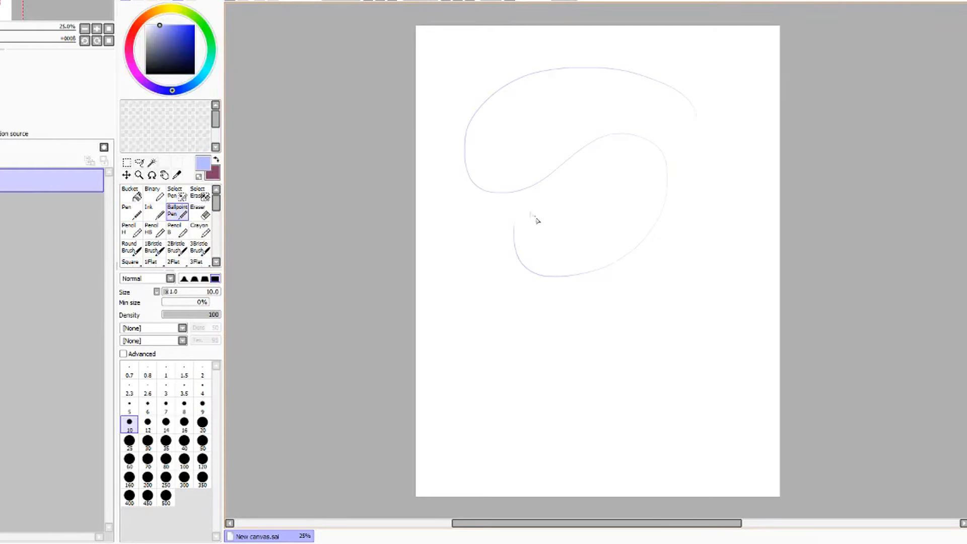
mouse_move(482, 281)
left_mouse_down()
mouse_move(531, 216)
mouse_move(585, 317)
mouse_move(708, 194)
mouse_move(578, 207)
left_mouse_up()
mouse_move(433, 398)
left_mouse_down()
mouse_move(443, 446)
mouse_move(507, 388)
mouse_move(516, 418)
mouse_move(600, 398)
mouse_move(700, 342)
left_mouse_up()
left_click_drag(499, 379, 740, 324)
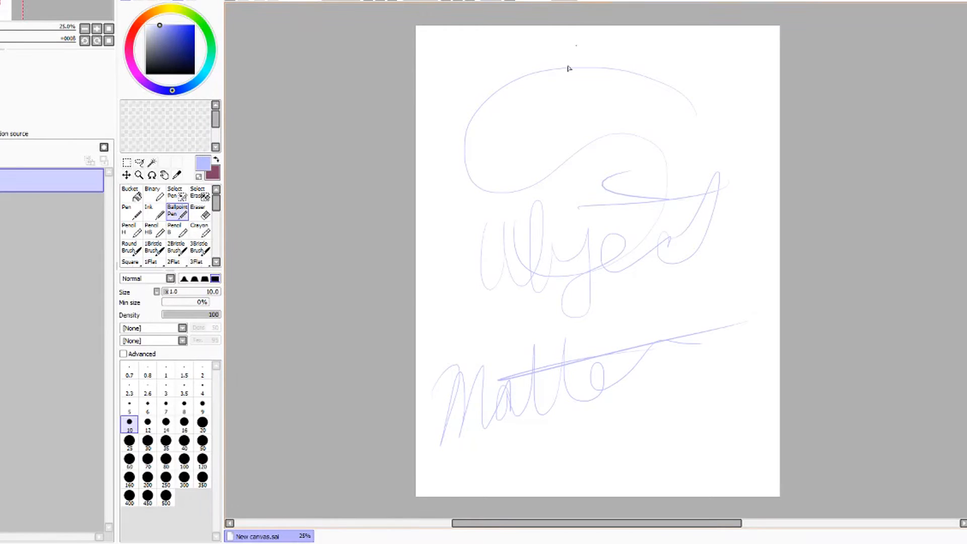
key("ctrl+z")
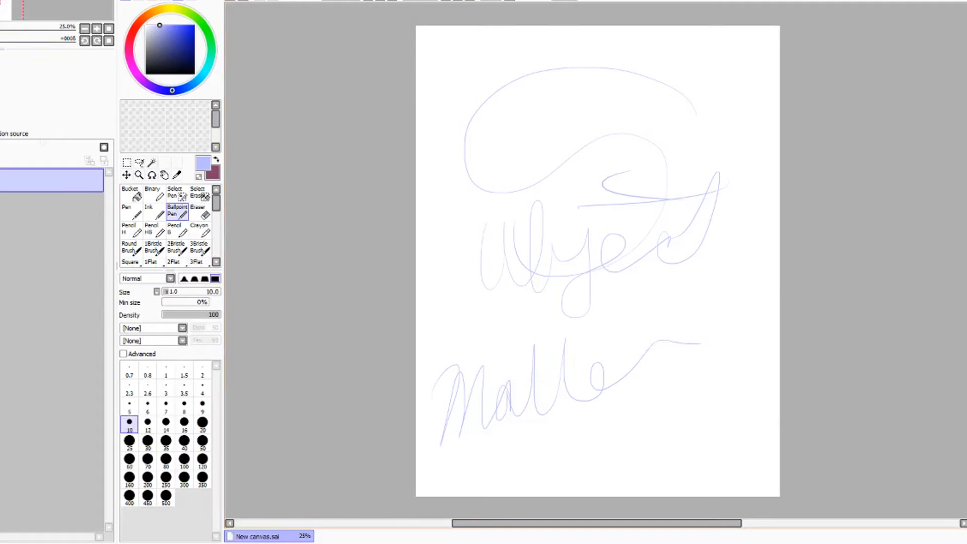
key("ctrl+z")
left_click(1, 0)
left_click(10, 0)
left_click(1, 0)
left_click(10, 0)
left_click(1, 0)
left_click(10, 0)
left_click(1, 0)
left_click(10, 0)
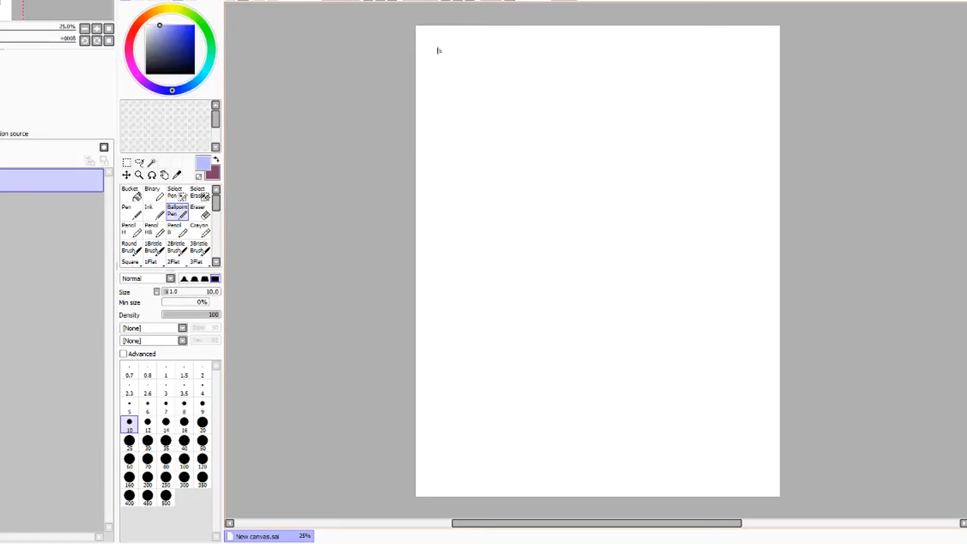
Set the pen size to 44 and handwrite "LSH –" near the page's upper left corner.
left_click(177, 292)
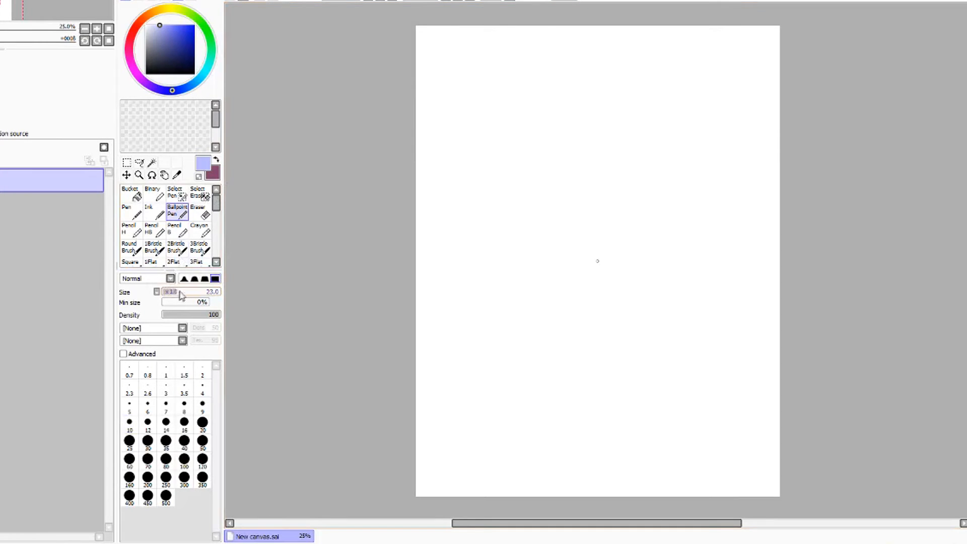
left_click(189, 291)
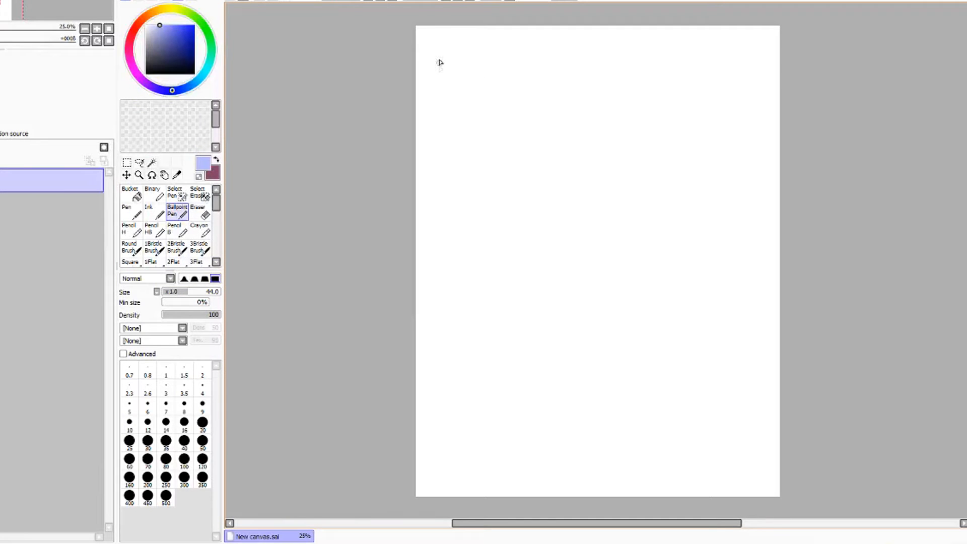
mouse_move(440, 50)
left_mouse_down()
mouse_move(436, 84)
mouse_move(459, 85)
left_mouse_up()
mouse_move(475, 56)
left_mouse_down()
mouse_move(461, 82)
mouse_move(497, 71)
left_mouse_up()
left_click_drag(497, 53, 497, 86)
left_click_drag(511, 71, 536, 71)
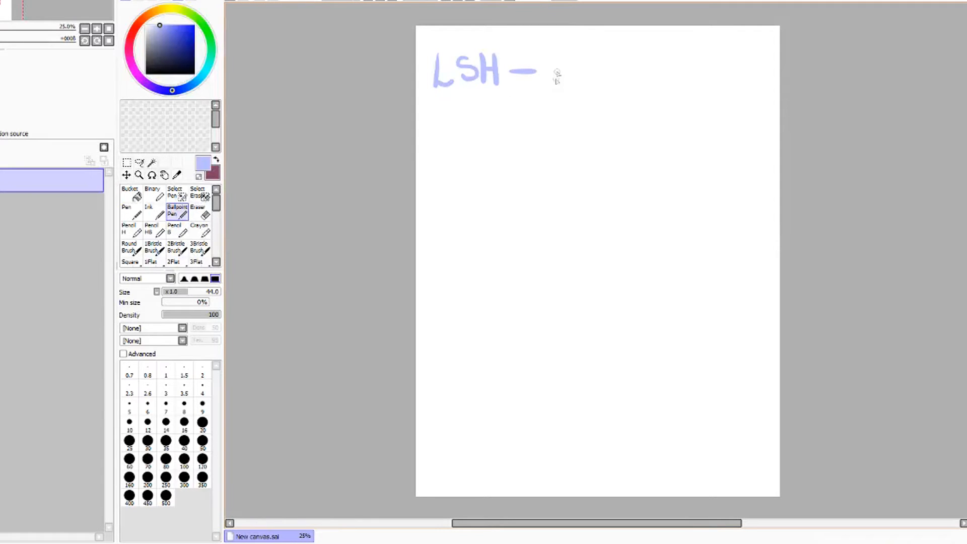
Handwrite "Feed Me (Get it)" on two lines after the dash and underline it.
mouse_move(552, 53)
left_mouse_down()
mouse_move(551, 86)
mouse_move(572, 56)
mouse_move(565, 70)
left_mouse_up()
mouse_move(569, 70)
left_mouse_down()
mouse_move(579, 62)
mouse_move(589, 77)
mouse_move(602, 63)
mouse_move(604, 76)
left_mouse_up()
mouse_move(620, 63)
left_mouse_down()
mouse_move(607, 70)
mouse_move(620, 73)
left_mouse_up()
mouse_move(625, 43)
left_mouse_down()
mouse_move(623, 75)
mouse_move(655, 47)
mouse_move(698, 74)
left_mouse_up()
mouse_move(595, 95)
left_mouse_down()
mouse_move(589, 130)
mouse_move(603, 110)
mouse_move(617, 120)
mouse_move(596, 123)
mouse_move(598, 107)
mouse_move(621, 120)
mouse_move(629, 104)
mouse_move(651, 119)
left_mouse_up()
left_click_drag(654, 89, 665, 120)
mouse_move(655, 102)
left_mouse_down()
mouse_move(676, 100)
mouse_move(692, 120)
left_mouse_up()
mouse_move(560, 88)
left_mouse_down()
mouse_move(561, 133)
mouse_move(718, 134)
left_mouse_up()
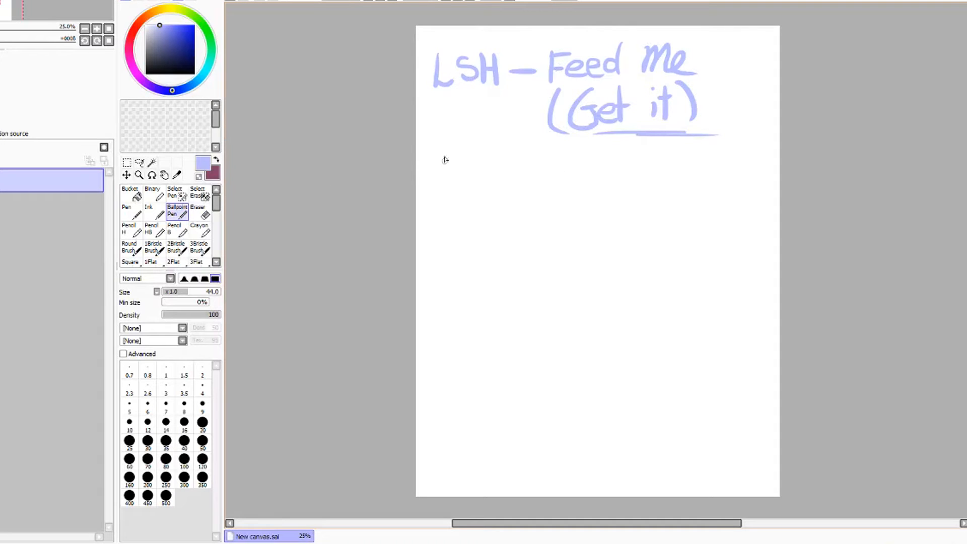
Label the title "Song" with a looped arrow and draw divider lines across the page below it.
mouse_move(481, 117)
left_mouse_down()
mouse_move(477, 129)
mouse_move(519, 99)
left_mouse_up()
mouse_move(460, 143)
left_mouse_down()
mouse_move(442, 158)
mouse_move(466, 157)
mouse_move(508, 148)
left_mouse_up()
mouse_move(383, 195)
left_mouse_down()
mouse_move(536, 186)
mouse_move(732, 193)
mouse_move(418, 183)
left_mouse_up()
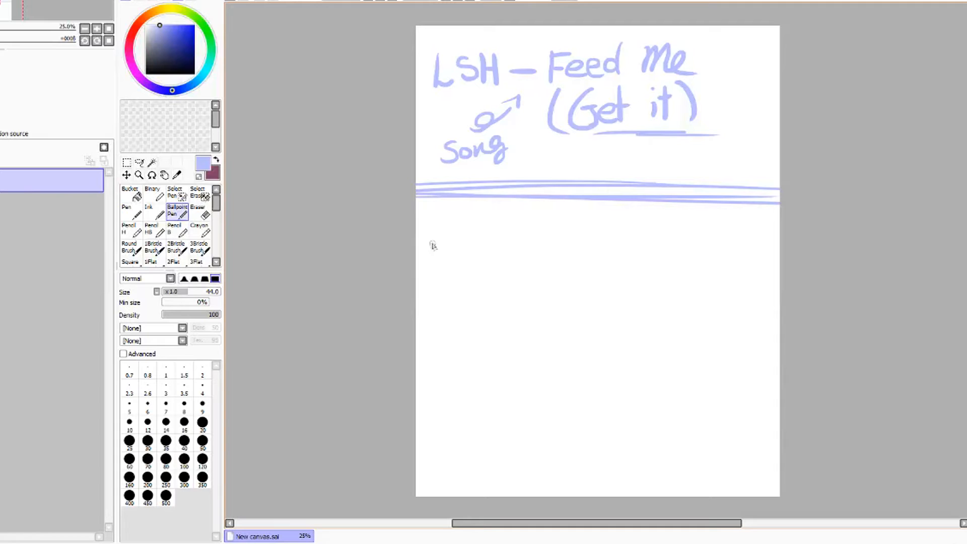
Sketch a flower below the divider with round petals, a smiling face, large leaves and a stem.
mouse_move(487, 266)
left_mouse_down()
mouse_move(482, 303)
mouse_move(465, 250)
mouse_move(506, 251)
mouse_move(500, 265)
mouse_move(518, 265)
mouse_move(528, 296)
mouse_move(499, 288)
mouse_move(503, 326)
mouse_move(476, 320)
mouse_move(478, 304)
mouse_move(451, 329)
mouse_move(460, 299)
mouse_move(446, 303)
mouse_move(463, 266)
left_mouse_up()
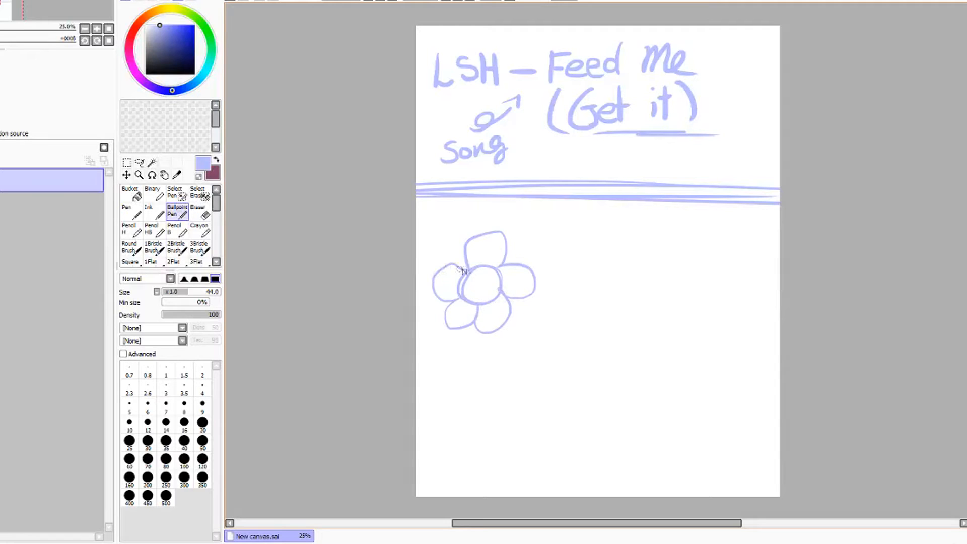
mouse_move(476, 317)
left_mouse_down()
mouse_move(456, 370)
mouse_move(483, 362)
mouse_move(499, 383)
mouse_move(543, 305)
left_mouse_up()
mouse_move(479, 350)
left_mouse_down()
mouse_move(541, 294)
mouse_move(531, 361)
mouse_move(430, 339)
mouse_move(407, 320)
left_mouse_up()
mouse_move(412, 353)
left_mouse_down()
mouse_move(459, 375)
mouse_move(435, 355)
left_mouse_up()
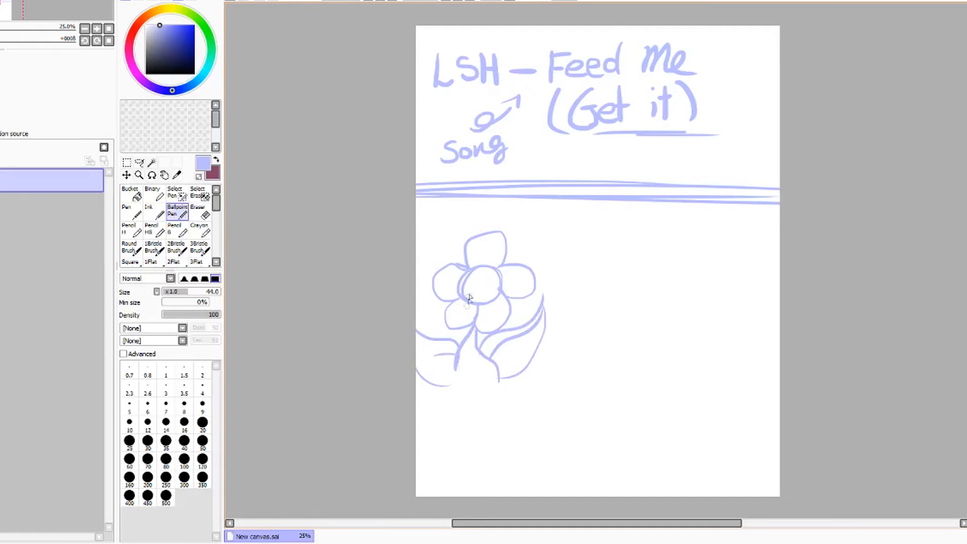
mouse_move(473, 280)
left_mouse_down()
mouse_move(492, 291)
mouse_move(484, 298)
left_mouse_up()
left_click_drag(457, 367, 454, 394)
Point an arrow at the flower and label it "1 – Audrey 2".
left_click_drag(412, 218, 455, 251)
mouse_move(466, 216)
left_mouse_down()
mouse_move(476, 230)
mouse_move(538, 214)
mouse_move(555, 222)
mouse_move(563, 204)
mouse_move(594, 221)
mouse_move(575, 236)
left_mouse_up()
mouse_move(540, 241)
left_mouse_down()
mouse_move(542, 259)
mouse_move(565, 255)
left_mouse_up()
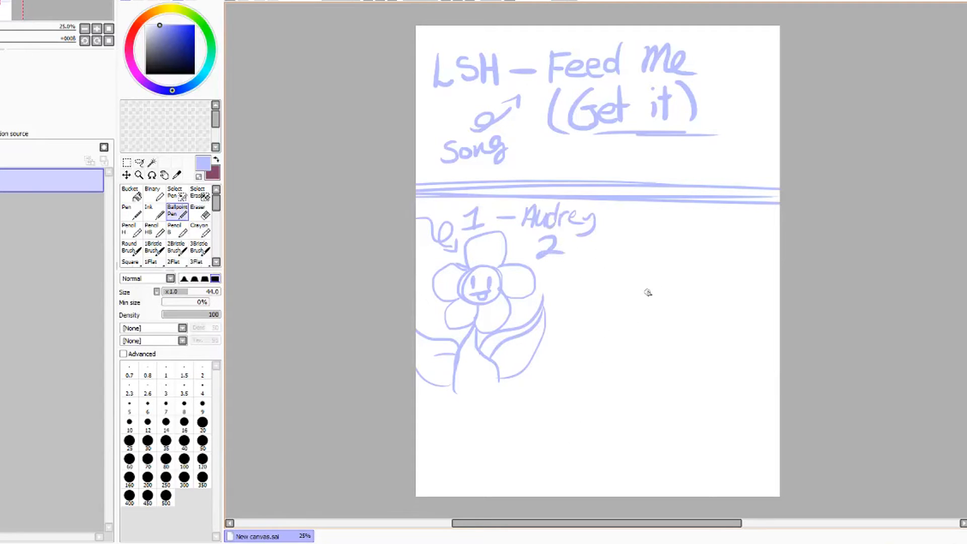
Sketch a round head with flipped-out hair and goggles opposite the flower.
mouse_move(689, 303)
left_mouse_down()
mouse_move(698, 251)
mouse_move(702, 295)
mouse_move(657, 271)
mouse_move(652, 255)
mouse_move(655, 305)
mouse_move(689, 303)
mouse_move(707, 277)
mouse_move(702, 298)
left_mouse_up()
mouse_move(639, 275)
left_mouse_down()
mouse_move(626, 300)
mouse_move(653, 310)
left_mouse_up()
mouse_move(721, 272)
left_mouse_down()
mouse_move(735, 285)
mouse_move(700, 309)
left_mouse_up()
left_click_drag(689, 263, 688, 301)
mouse_move(675, 304)
left_mouse_down()
mouse_move(709, 280)
mouse_move(701, 299)
left_mouse_up()
left_click_drag(708, 256, 686, 269)
mouse_move(671, 237)
left_mouse_down()
mouse_move(647, 256)
mouse_move(692, 239)
mouse_move(657, 254)
mouse_move(697, 258)
left_mouse_up()
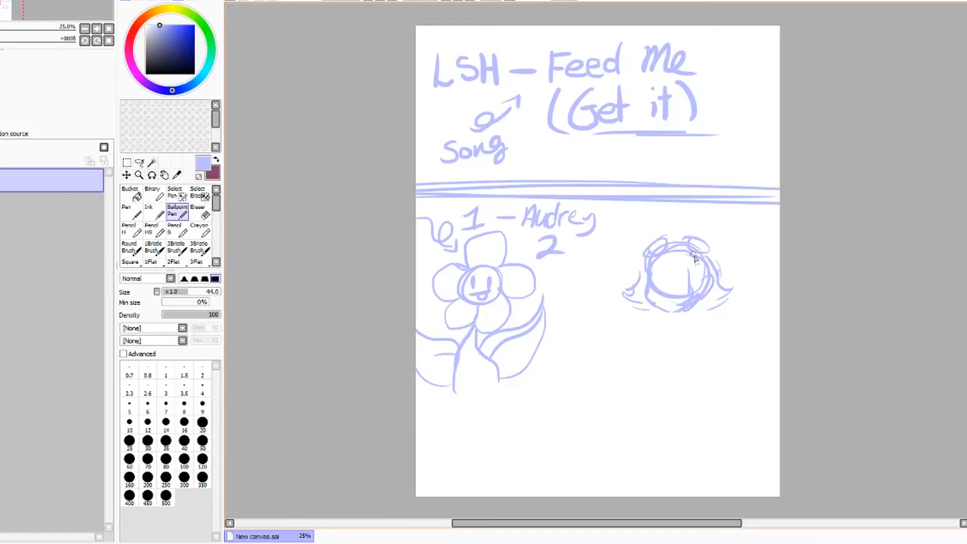
Add shoulders and facial features to the human figure and label it "2" with Seymour's name.
mouse_move(657, 282)
left_mouse_down()
mouse_move(679, 289)
mouse_move(674, 304)
mouse_move(692, 328)
mouse_move(634, 336)
mouse_move(710, 324)
mouse_move(721, 344)
left_mouse_up()
mouse_move(654, 330)
left_mouse_down()
mouse_move(647, 364)
mouse_move(646, 343)
mouse_move(636, 346)
mouse_move(642, 365)
mouse_move(639, 346)
mouse_move(689, 351)
left_mouse_up()
left_click_drag(672, 262, 669, 285)
left_click_drag(667, 270, 687, 284)
mouse_move(726, 232)
left_mouse_down()
mouse_move(716, 246)
mouse_move(729, 241)
mouse_move(722, 224)
mouse_move(769, 228)
mouse_move(737, 262)
mouse_move(776, 251)
left_mouse_up()
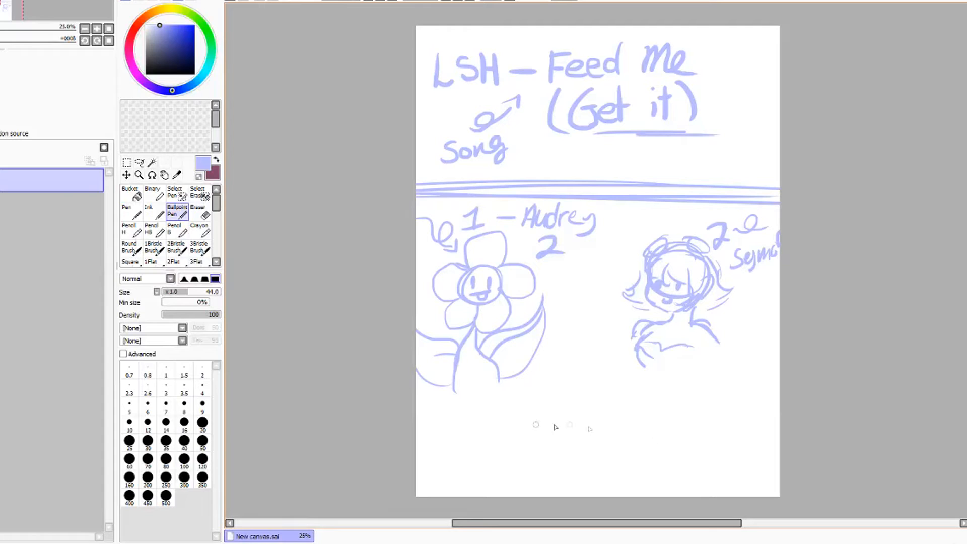
Draw a divider below the two characters and handwrite "Mettaton" and "alphys/Papyrus" beneath it.
left_click_drag(567, 392, 766, 399)
mouse_move(779, 398)
left_mouse_down()
mouse_move(421, 402)
mouse_move(778, 397)
left_mouse_up()
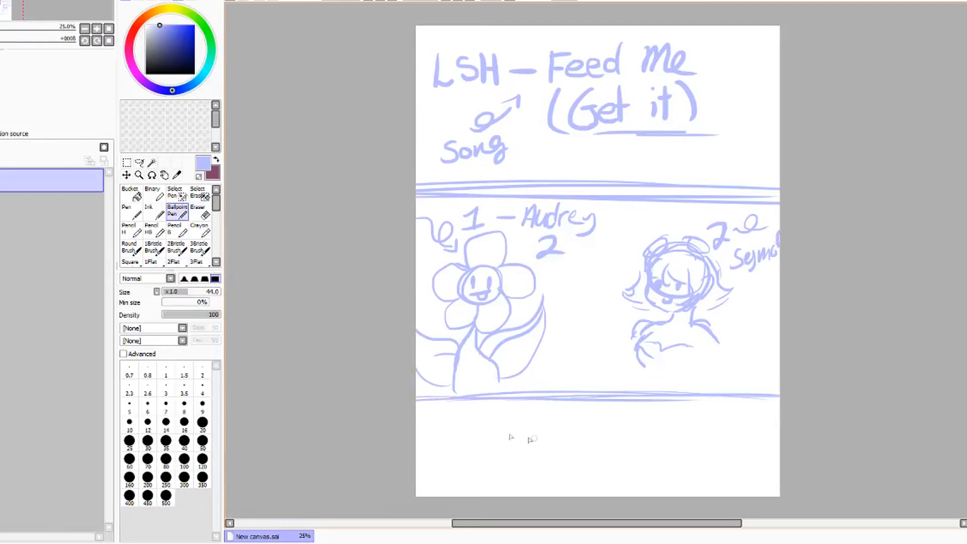
mouse_move(438, 433)
left_mouse_down()
mouse_move(444, 466)
mouse_move(466, 443)
mouse_move(523, 447)
mouse_move(539, 402)
mouse_move(572, 428)
mouse_move(623, 430)
left_mouse_up()
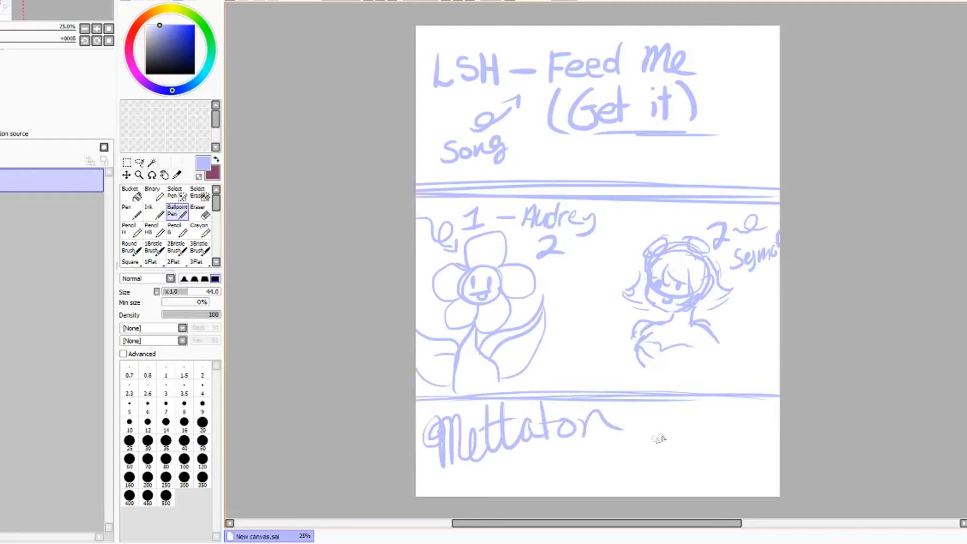
mouse_move(554, 473)
left_mouse_down()
mouse_move(590, 480)
mouse_move(635, 453)
mouse_move(630, 475)
mouse_move(660, 456)
left_mouse_up()
mouse_move(684, 415)
left_mouse_down()
mouse_move(701, 436)
mouse_move(710, 456)
mouse_move(732, 452)
mouse_move(736, 438)
mouse_move(781, 411)
left_mouse_up()
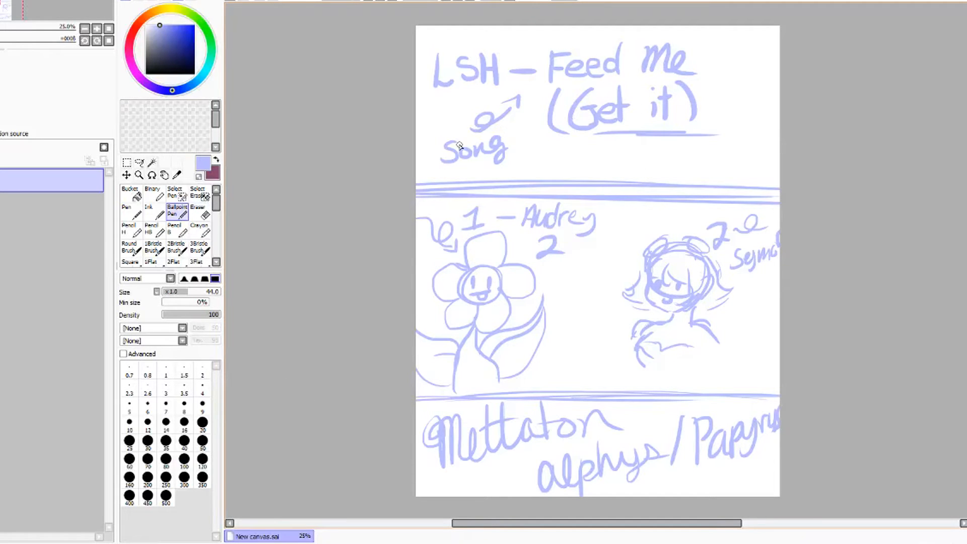
On a new layer with the notes out of view, sketch a side-facing flower head and curved stem at the page's upper right.
left_click(1, 148)
key("ctrl+z")
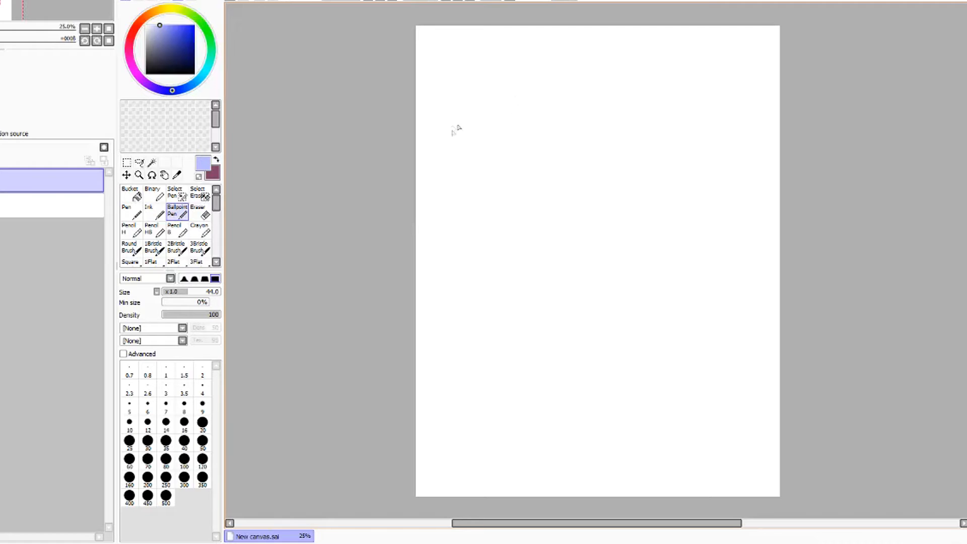
mouse_move(679, 64)
left_mouse_down()
mouse_move(662, 105)
mouse_move(658, 93)
mouse_move(674, 152)
mouse_move(684, 138)
mouse_move(678, 63)
mouse_move(693, 97)
mouse_move(714, 72)
mouse_move(694, 79)
mouse_move(741, 131)
mouse_move(692, 119)
mouse_move(730, 136)
left_mouse_up()
mouse_move(673, 147)
left_mouse_down()
mouse_move(676, 164)
mouse_move(712, 171)
mouse_move(719, 141)
left_mouse_up()
mouse_move(676, 58)
left_mouse_down()
mouse_move(653, 76)
mouse_move(639, 123)
mouse_move(661, 129)
mouse_move(644, 139)
mouse_move(675, 175)
left_mouse_up()
mouse_move(734, 134)
left_mouse_down()
mouse_move(745, 168)
mouse_move(736, 187)
left_mouse_up()
left_click_drag(718, 167, 668, 225)
mouse_move(733, 195)
left_mouse_down()
mouse_move(714, 231)
mouse_move(722, 203)
mouse_move(721, 266)
left_mouse_up()
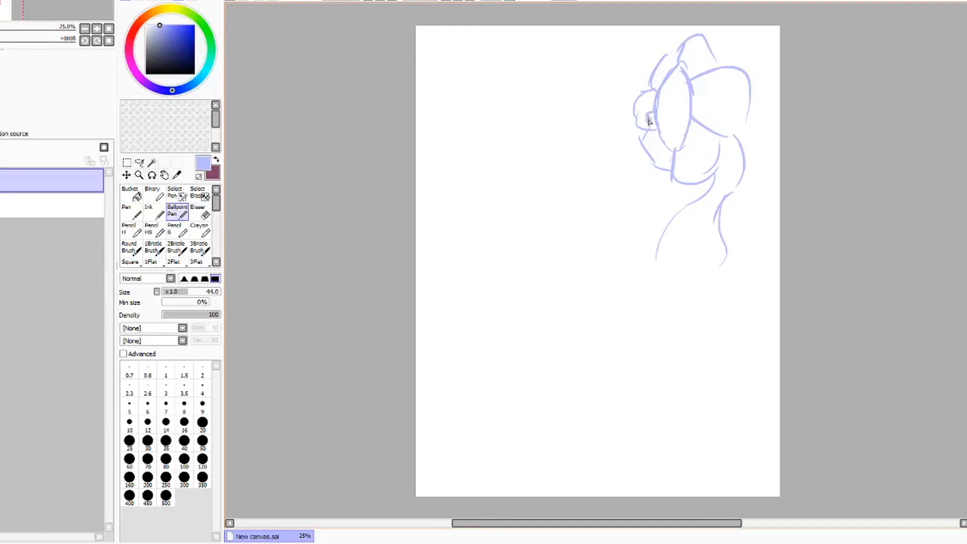
Add a scowling face to the side-facing flower and draw large leaves on both sides of its stem.
left_click_drag(651, 131, 672, 150)
mouse_move(649, 109)
left_mouse_down()
mouse_move(671, 75)
mouse_move(666, 102)
left_mouse_up()
mouse_move(653, 122)
left_mouse_down()
mouse_move(673, 123)
mouse_move(649, 137)
mouse_move(668, 149)
mouse_move(652, 122)
mouse_move(665, 126)
mouse_move(646, 147)
left_mouse_up()
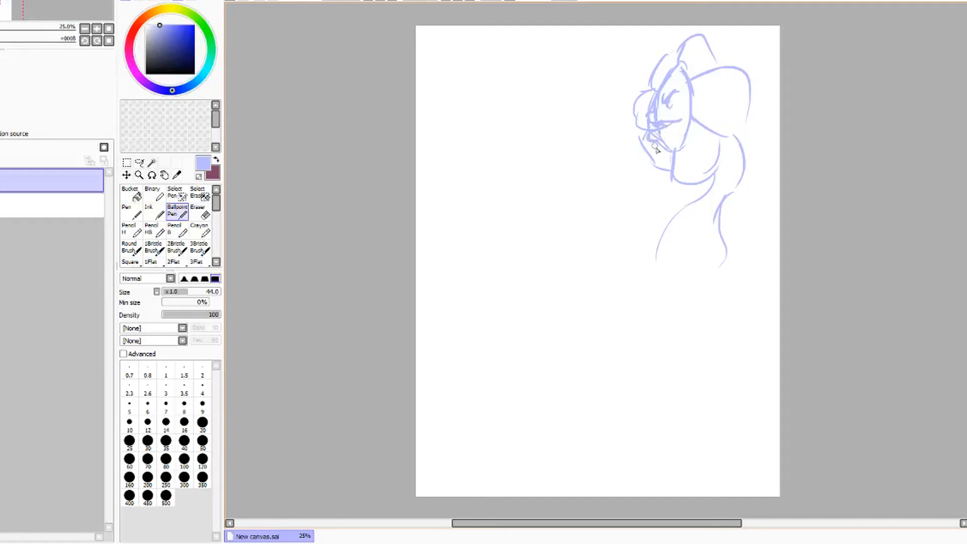
left_click_drag(676, 218, 612, 177)
left_click_drag(664, 248, 610, 216)
mouse_move(610, 176)
left_mouse_down()
mouse_move(594, 150)
mouse_move(649, 250)
left_mouse_up()
mouse_move(709, 254)
left_mouse_down()
mouse_move(729, 218)
mouse_move(776, 185)
left_mouse_up()
mouse_move(766, 197)
left_mouse_down()
mouse_move(724, 247)
mouse_move(726, 263)
left_mouse_up()
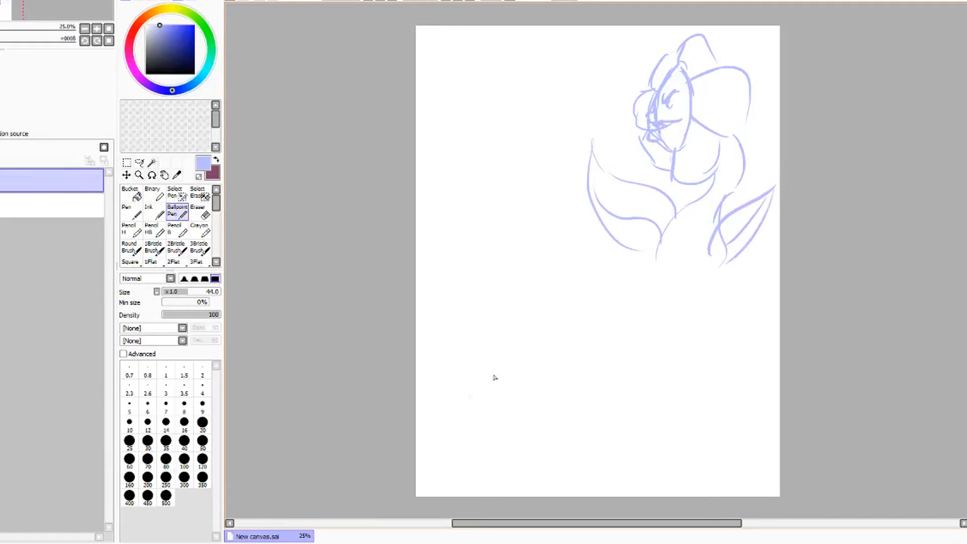
Sketch a small character's head facing the flower, with eyes, bangs, flipped-out hair and goggles.
mouse_move(482, 121)
left_mouse_down()
mouse_move(456, 153)
mouse_move(459, 107)
mouse_move(485, 120)
mouse_move(487, 112)
mouse_move(488, 136)
mouse_move(456, 156)
mouse_move(474, 130)
left_mouse_up()
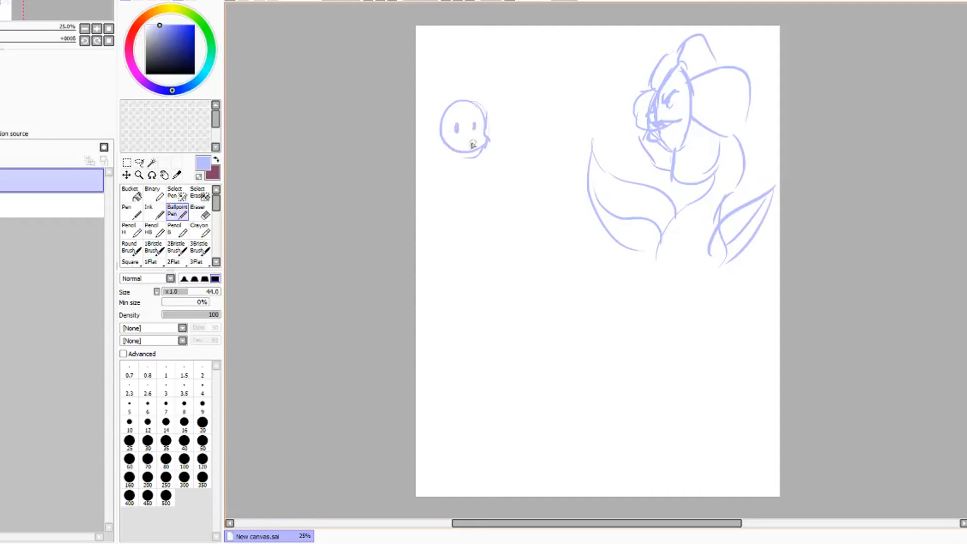
mouse_move(466, 107)
left_mouse_down()
mouse_move(463, 128)
mouse_move(487, 134)
left_mouse_up()
mouse_move(491, 99)
left_mouse_down()
mouse_move(459, 102)
mouse_move(447, 129)
mouse_move(453, 107)
left_mouse_up()
left_click_drag(455, 144, 461, 145)
mouse_move(441, 150)
left_mouse_down()
mouse_move(432, 122)
mouse_move(433, 133)
mouse_move(457, 95)
mouse_move(448, 84)
mouse_move(437, 98)
mouse_move(448, 88)
mouse_move(448, 102)
mouse_move(483, 83)
mouse_move(470, 96)
mouse_move(492, 95)
left_mouse_up()
left_click_drag(448, 96, 468, 88)
mouse_move(493, 123)
left_mouse_down()
mouse_move(505, 144)
mouse_move(482, 151)
left_mouse_up()
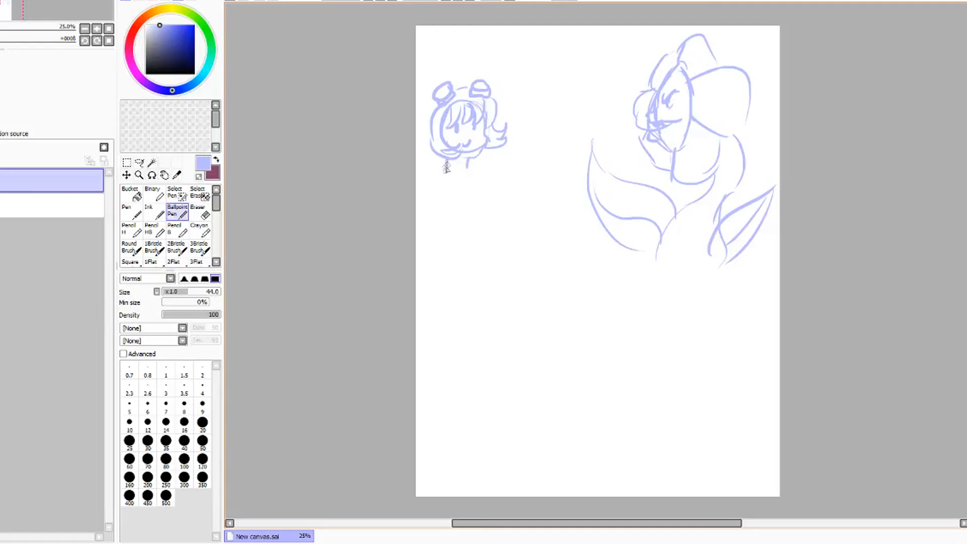
Sketch the small character's neck, torso, bent arms and first leg.
mouse_move(446, 170)
left_mouse_down()
mouse_move(430, 176)
mouse_move(484, 205)
mouse_move(487, 218)
left_mouse_up()
mouse_move(434, 191)
left_mouse_down()
mouse_move(449, 213)
mouse_move(432, 240)
left_mouse_up()
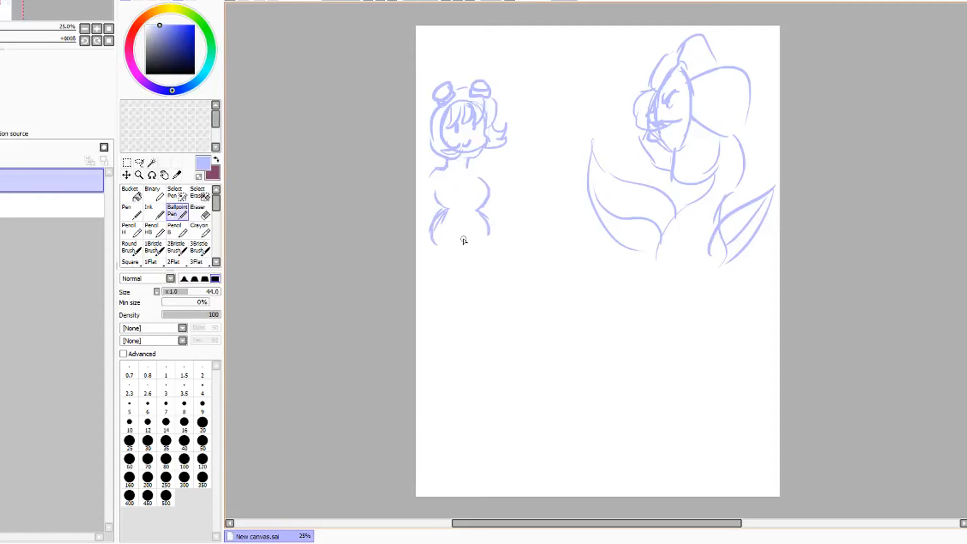
left_click_drag(436, 172, 416, 206)
mouse_move(481, 169)
left_mouse_down()
mouse_move(496, 184)
mouse_move(486, 204)
left_mouse_up()
mouse_move(458, 240)
left_mouse_down()
mouse_move(430, 272)
mouse_move(431, 241)
mouse_move(430, 257)
mouse_move(458, 260)
left_mouse_up()
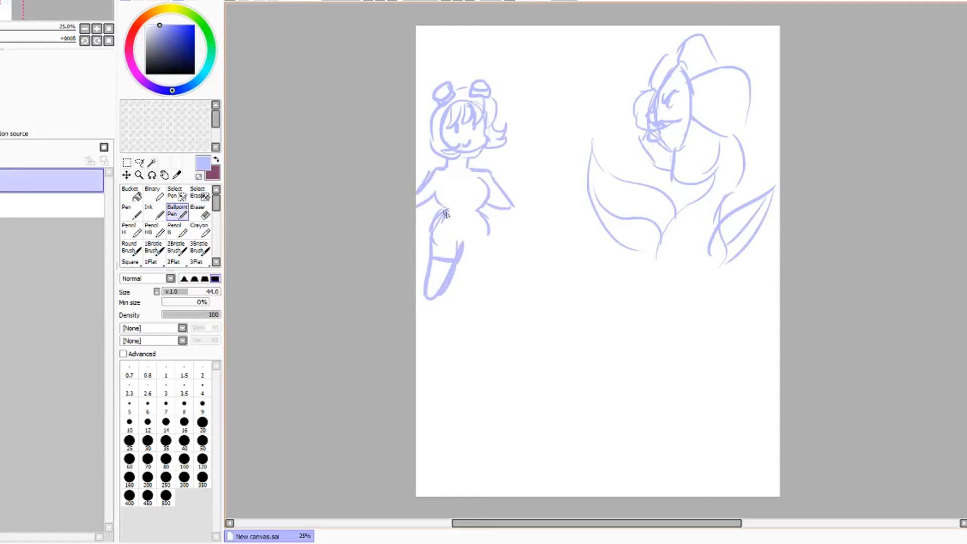
Draw the small character's second leg, shorts and chest details, and add outer strokes around the hair.
left_click_drag(473, 225, 460, 251)
left_click_drag(484, 218, 494, 289)
left_click_drag(460, 251, 485, 293)
left_click_drag(490, 252, 471, 270)
mouse_move(460, 188)
left_mouse_down()
mouse_move(437, 195)
mouse_move(439, 221)
mouse_move(485, 217)
left_mouse_up()
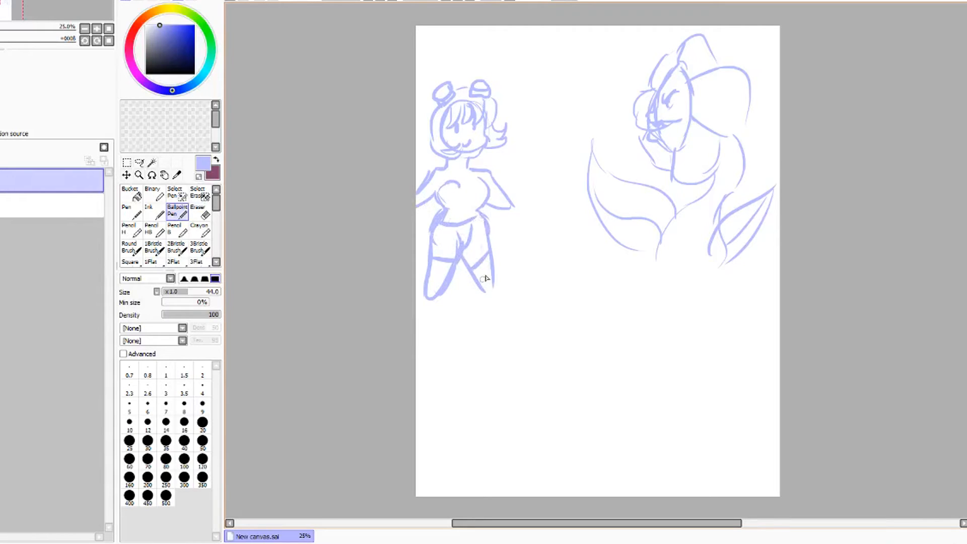
mouse_move(447, 172)
left_mouse_down()
mouse_move(419, 212)
mouse_move(445, 164)
left_mouse_up()
left_click_drag(431, 102, 417, 126)
left_click_drag(417, 126, 444, 159)
Scribble long crossing curves over the flower and character sketch.
left_click_drag(497, 311, 534, 209)
mouse_move(478, 193)
left_mouse_down()
mouse_move(595, 26)
mouse_move(635, 52)
left_mouse_up()
left_click_drag(580, 83, 644, 83)
left_click_drag(629, 346, 599, 351)
mouse_move(426, 265)
left_mouse_down()
mouse_move(458, 185)
mouse_move(624, 137)
left_mouse_up()
left_click_drag(624, 252, 659, 431)
mouse_move(471, 376)
left_mouse_down()
mouse_move(554, 281)
mouse_move(779, 345)
left_mouse_up()
left_click_drag(722, 70, 651, 280)
mouse_move(537, 59)
left_mouse_down()
mouse_move(598, 391)
mouse_move(576, 437)
left_mouse_up()
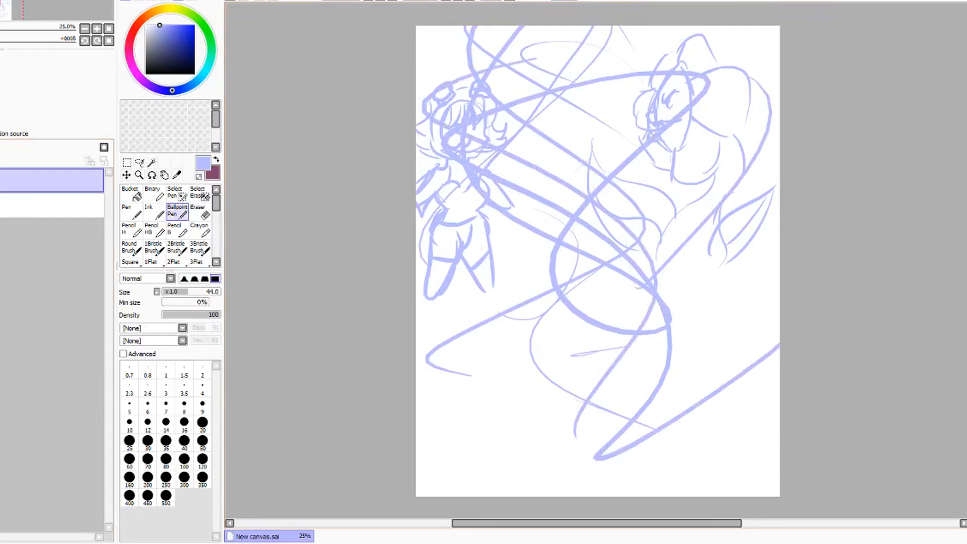
On a new layer with the scribbled sketch out of view, draw a rectangular frame at the page's upper left.
key("d")
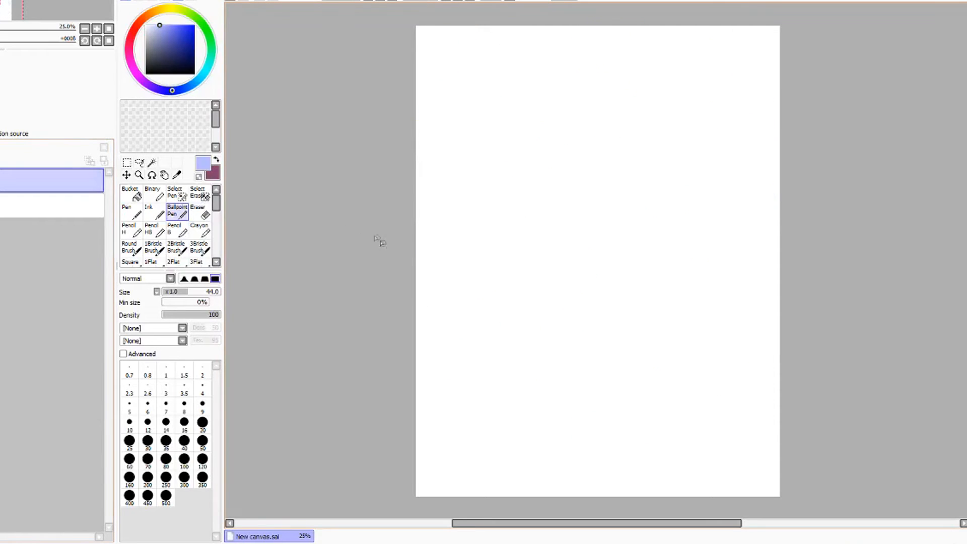
left_click(428, 94)
left_click(2, 147)
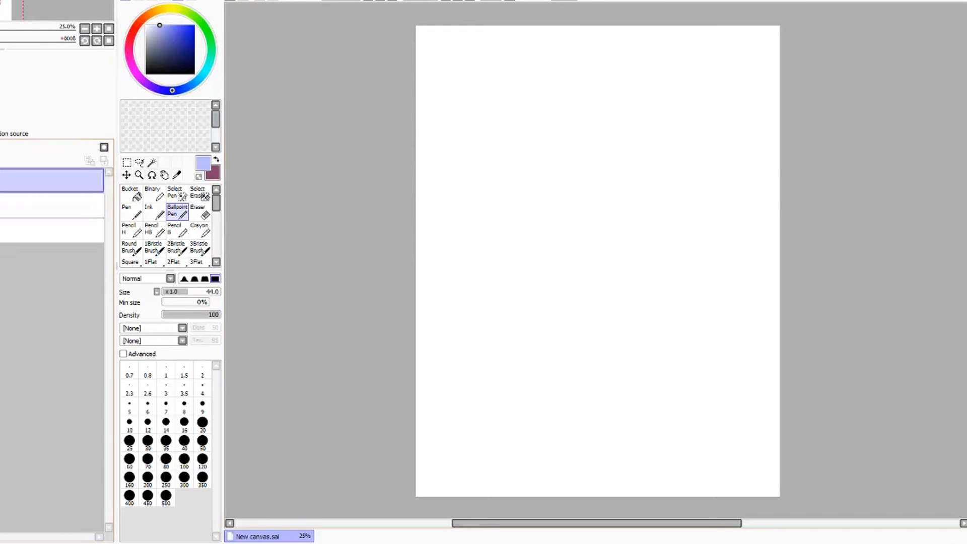
mouse_move(422, 85)
left_mouse_down()
mouse_move(426, 127)
mouse_move(429, 72)
left_mouse_up()
mouse_move(428, 130)
left_mouse_down()
mouse_move(532, 137)
mouse_move(538, 56)
left_mouse_up()
left_click_drag(538, 129, 541, 48)
left_click_drag(418, 49, 544, 47)
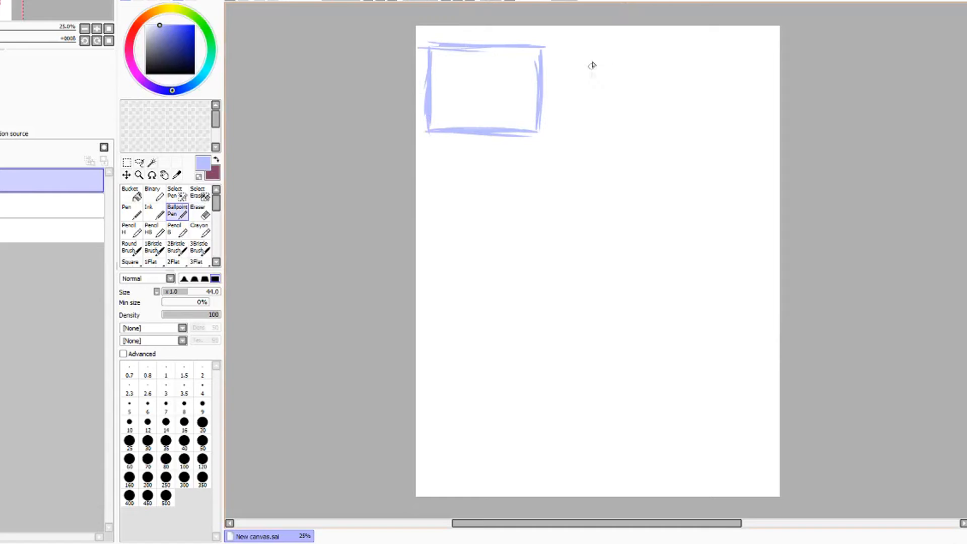
Draw a second rectangular frame of similar size to the right of the first one.
left_click_drag(571, 50, 568, 128)
mouse_move(570, 52)
left_mouse_down()
mouse_move(568, 127)
mouse_move(644, 50)
mouse_move(683, 51)
left_mouse_up()
mouse_move(577, 48)
left_mouse_down()
mouse_move(628, 49)
mouse_move(675, 98)
mouse_move(677, 123)
mouse_move(569, 124)
left_mouse_up()
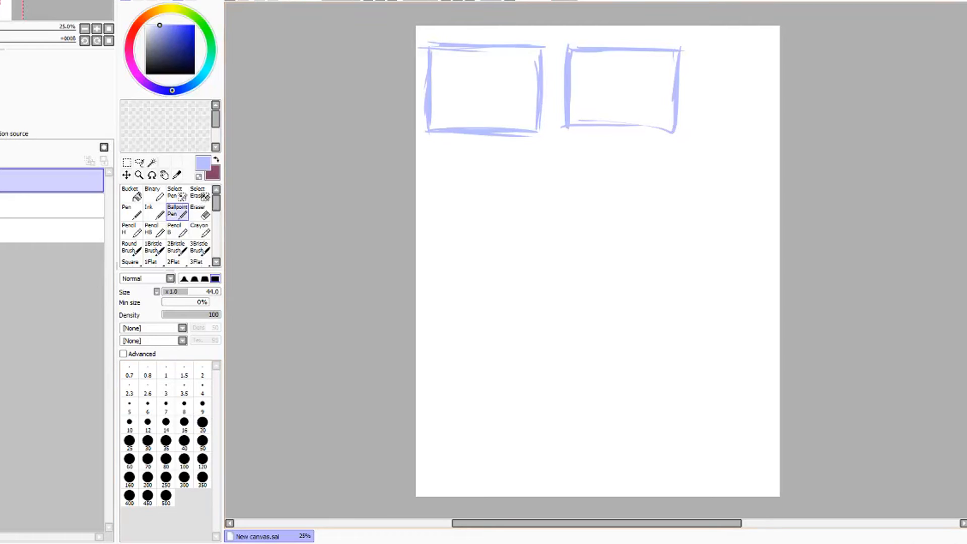
Switch to the web browser and play the "FEED ME SEYMORE - LITTLE SHOP OF HORRORS" video for reference.
right_click(1, 543)
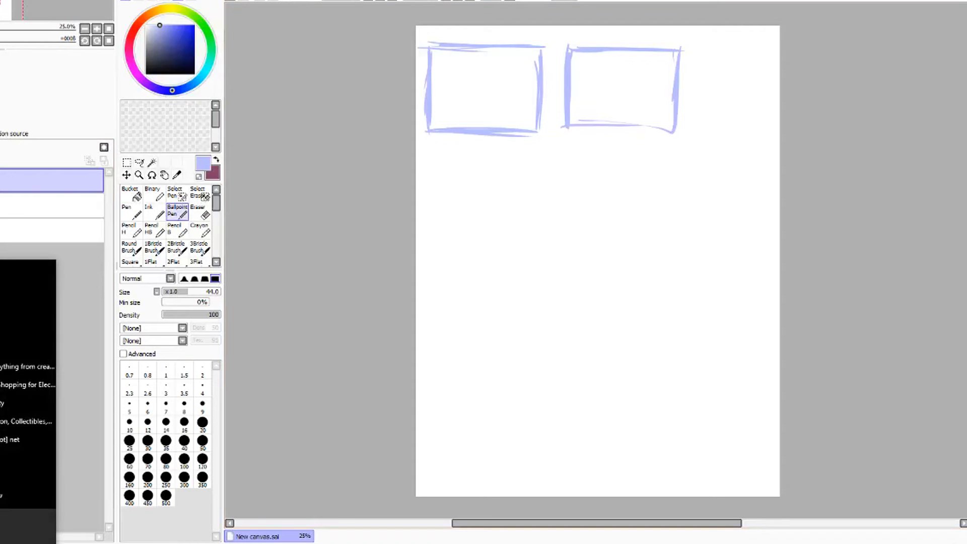
key("Escape")
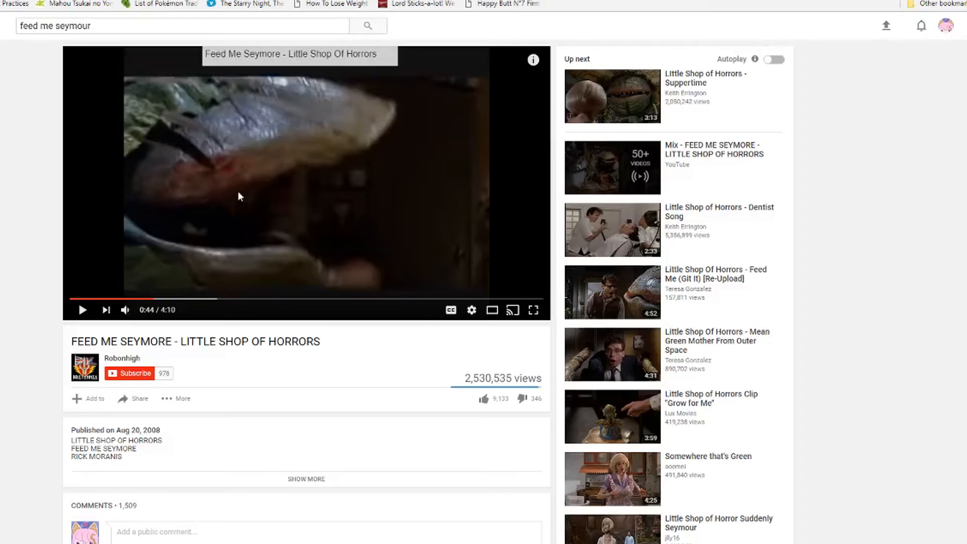
left_click(196, 225)
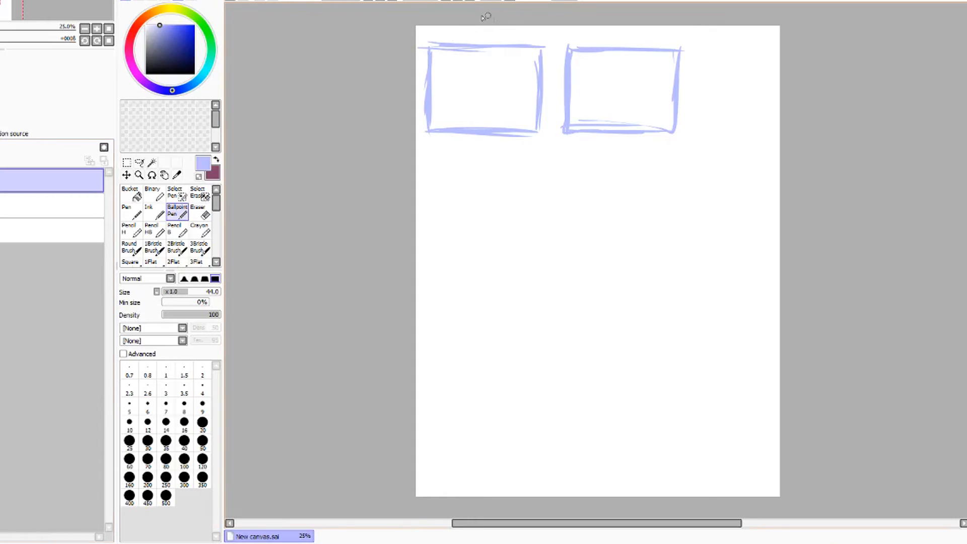
Letter "Feed me" above and "Seymour" below the first frame, and "Feed me" above and "all night long" below the second.
mouse_move(454, 29)
left_mouse_down()
mouse_move(478, 45)
mouse_move(542, 47)
mouse_move(534, 41)
left_mouse_up()
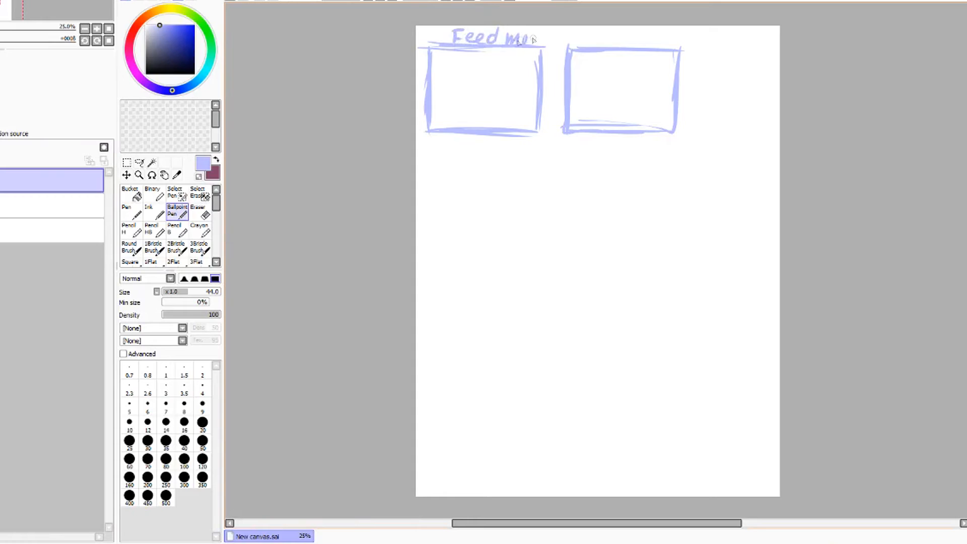
mouse_move(445, 144)
left_mouse_down()
mouse_move(471, 166)
mouse_move(529, 147)
left_mouse_up()
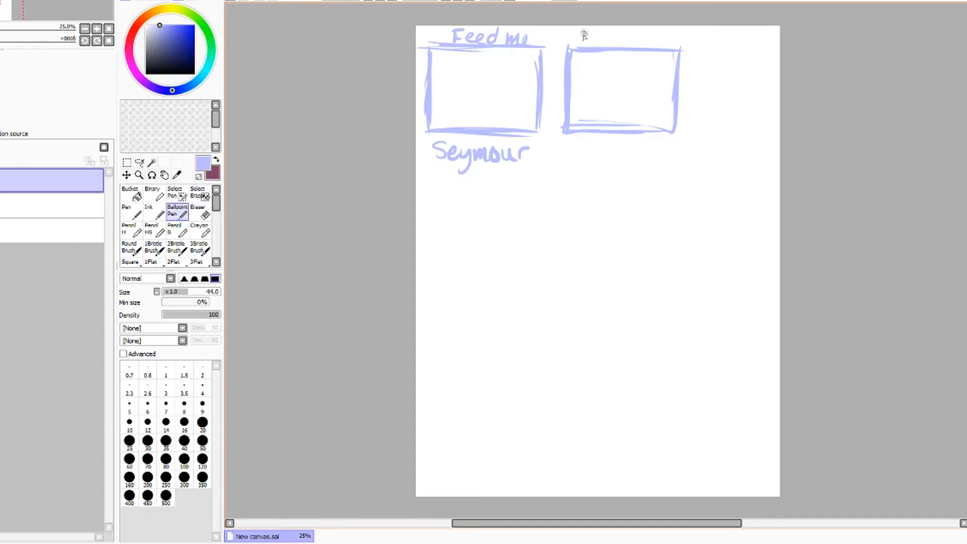
mouse_move(587, 40)
left_mouse_down()
mouse_move(629, 38)
mouse_move(634, 27)
mouse_move(681, 45)
left_mouse_up()
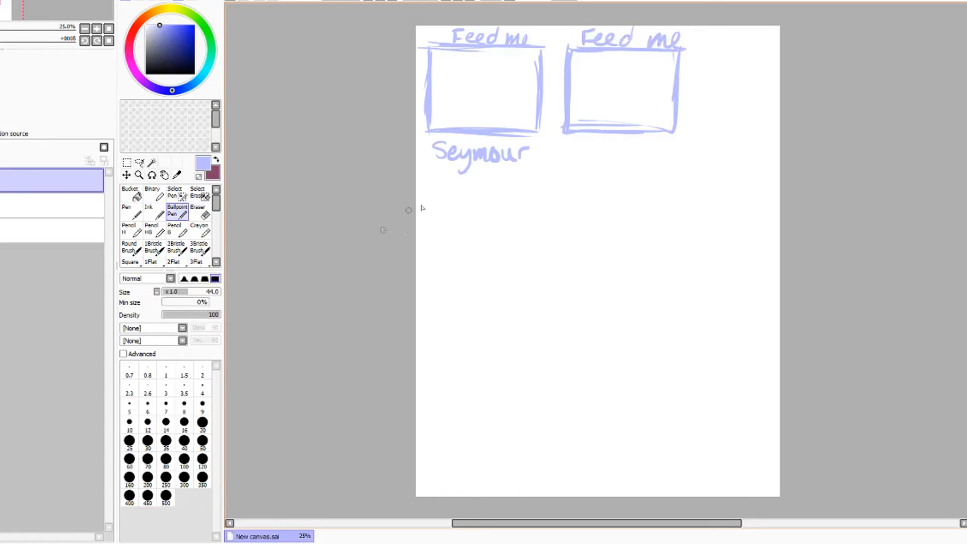
mouse_move(591, 147)
left_mouse_down()
mouse_move(581, 152)
mouse_move(588, 163)
mouse_move(645, 166)
mouse_move(655, 151)
mouse_move(668, 172)
mouse_move(681, 147)
mouse_move(694, 154)
left_mouse_up()
mouse_move(595, 172)
left_mouse_down()
mouse_move(613, 197)
mouse_move(635, 191)
mouse_move(621, 211)
left_mouse_up()
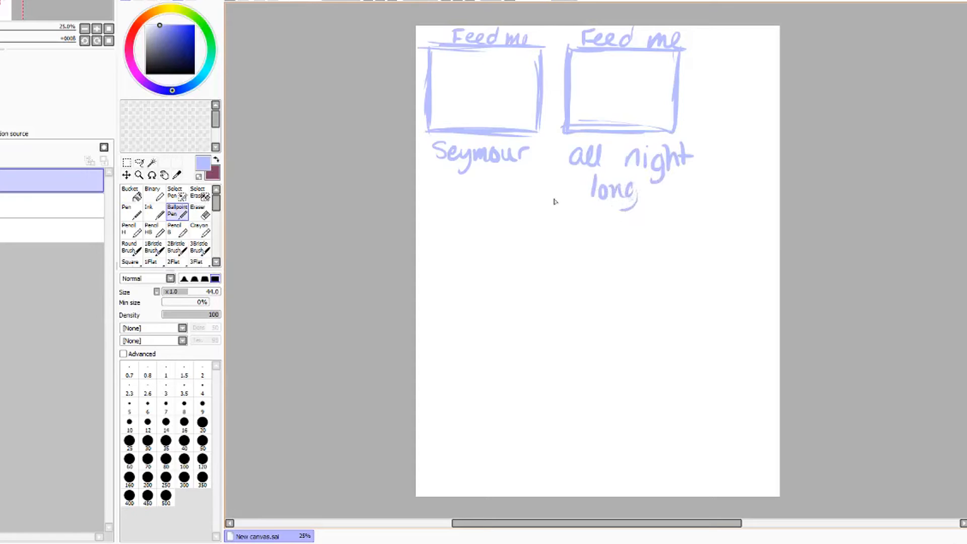
Draw a second row of two rectangular storyboard frames beneath the captioned ones.
mouse_move(422, 210)
left_mouse_down()
mouse_move(520, 211)
mouse_move(529, 274)
mouse_move(529, 287)
mouse_move(422, 263)
mouse_move(424, 292)
mouse_move(499, 295)
mouse_move(537, 283)
left_mouse_up()
mouse_move(539, 230)
left_mouse_down()
mouse_move(535, 285)
mouse_move(537, 211)
mouse_move(675, 219)
mouse_move(546, 222)
mouse_move(546, 262)
mouse_move(565, 302)
mouse_move(672, 298)
left_mouse_up()
left_click_drag(674, 219, 673, 301)
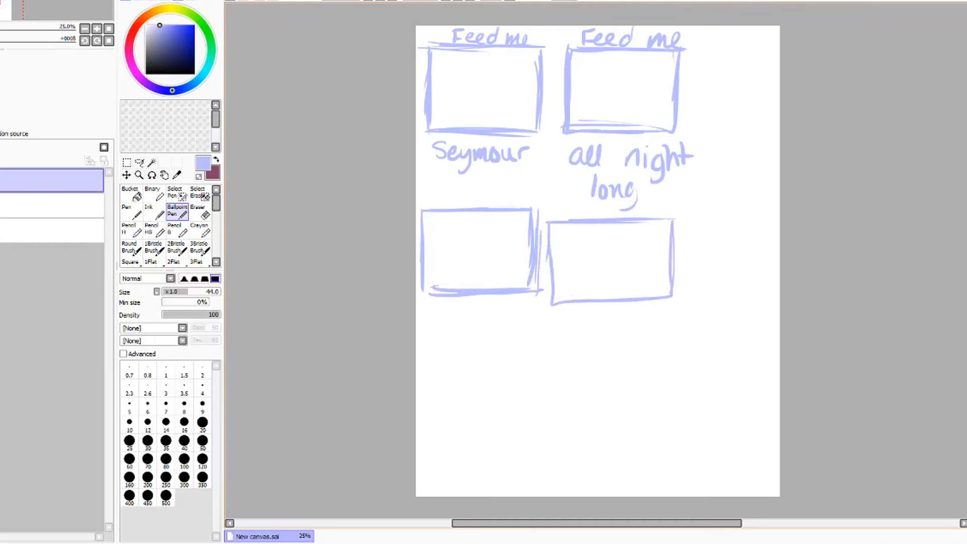
Sketch the fanged flower character at the left of the "Seymour" frame, with large vines curling across the rest.
mouse_move(451, 62)
left_mouse_down()
mouse_move(468, 86)
mouse_move(438, 88)
mouse_move(465, 60)
mouse_move(474, 62)
mouse_move(477, 97)
mouse_move(450, 105)
mouse_move(434, 87)
mouse_move(451, 73)
left_mouse_up()
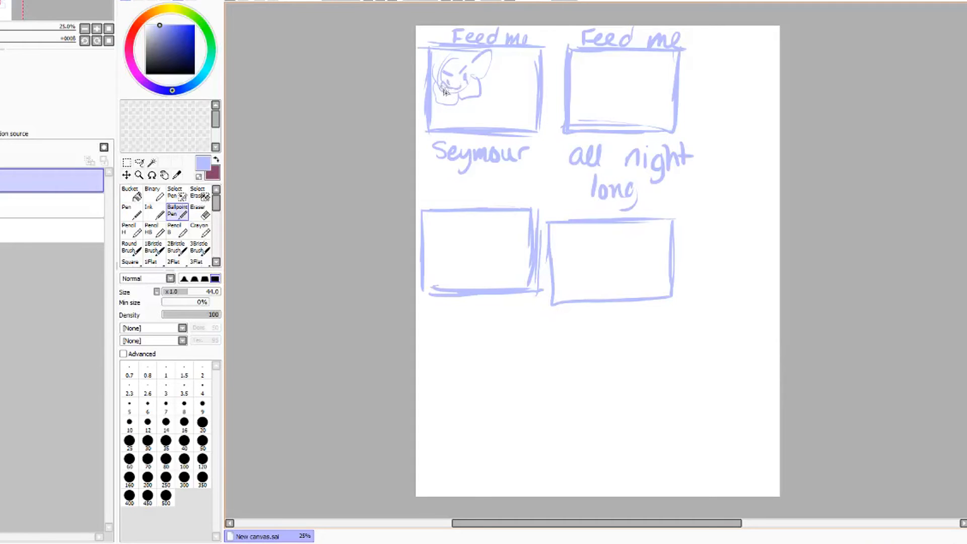
mouse_move(454, 94)
left_mouse_down()
mouse_move(471, 78)
mouse_move(448, 92)
mouse_move(475, 87)
mouse_move(460, 99)
mouse_move(466, 139)
left_mouse_up()
left_click_drag(447, 104, 433, 129)
left_click_drag(446, 133, 456, 141)
mouse_move(471, 107)
left_mouse_down()
mouse_move(524, 99)
mouse_move(519, 58)
left_mouse_up()
mouse_move(498, 100)
left_mouse_down()
mouse_move(495, 58)
mouse_move(533, 72)
left_mouse_up()
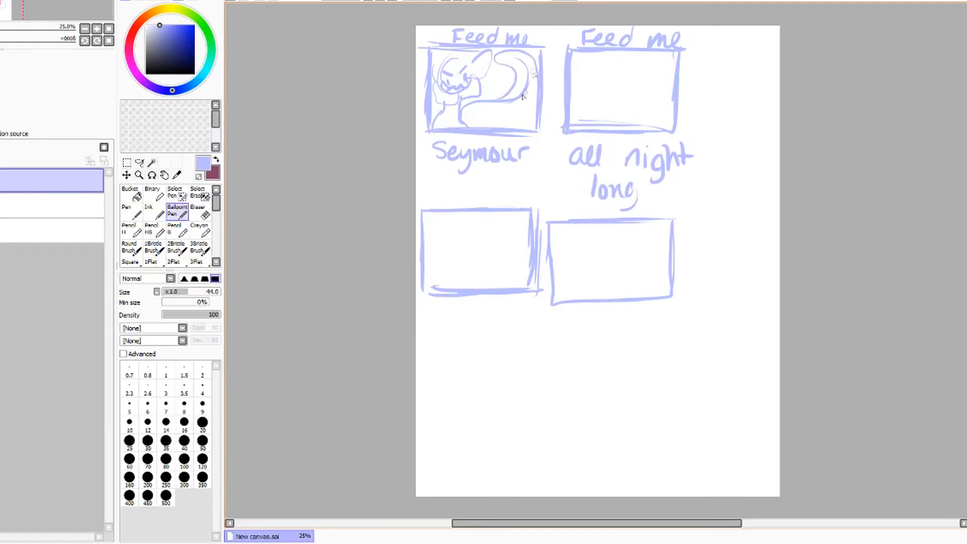
mouse_move(481, 107)
left_mouse_down()
mouse_move(536, 114)
mouse_move(500, 116)
left_mouse_up()
left_click_drag(435, 87, 452, 107)
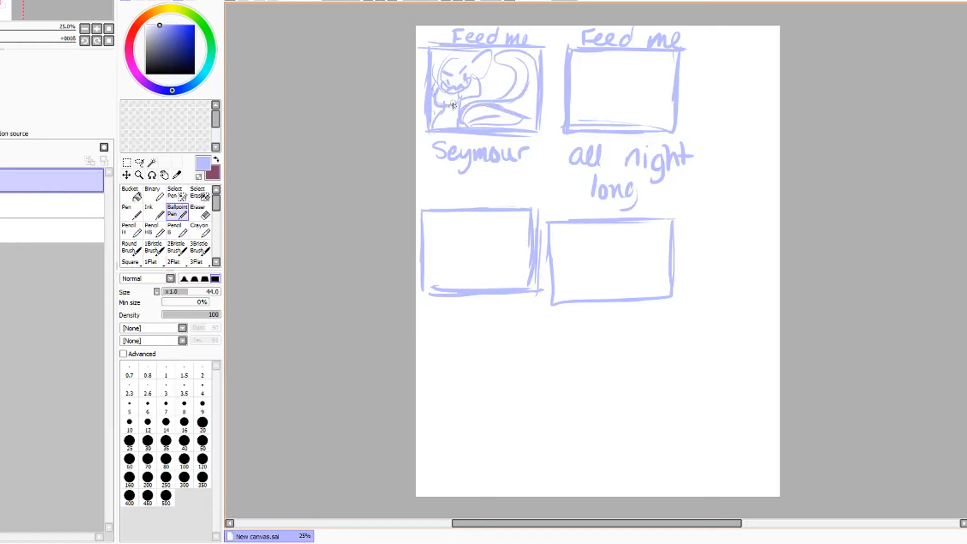
Add detail around the flower's head and a filled silhouette figure facing it in the "Seymour" frame.
mouse_move(469, 84)
left_mouse_down()
mouse_move(445, 70)
mouse_move(459, 51)
left_mouse_up()
left_click_drag(519, 91, 507, 99)
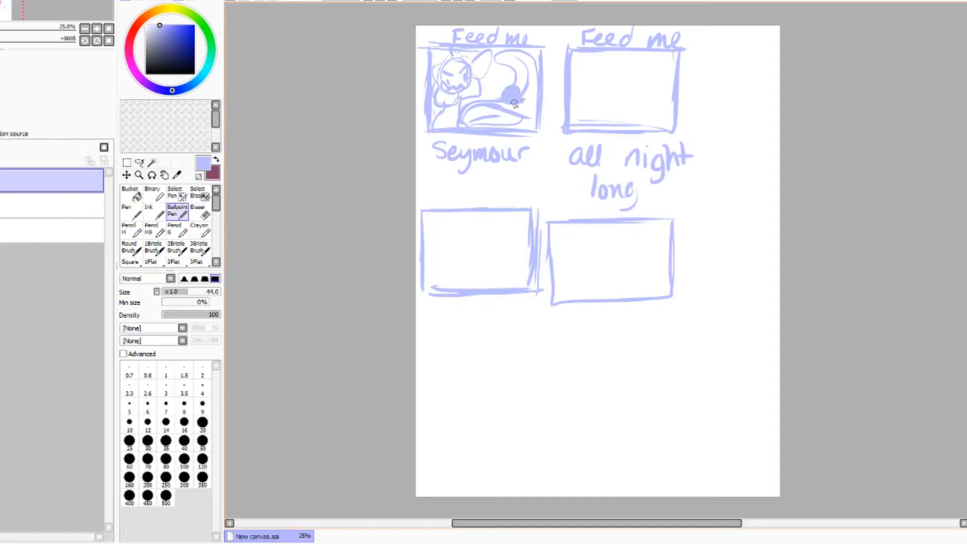
left_click_drag(502, 113, 497, 125)
Sketch a front view of the grinning flower's face with petals and surrounding vines in the second row's first frame.
mouse_move(484, 231)
left_mouse_down()
mouse_move(488, 268)
mouse_move(464, 268)
mouse_move(457, 238)
mouse_move(471, 230)
mouse_move(477, 253)
left_mouse_up()
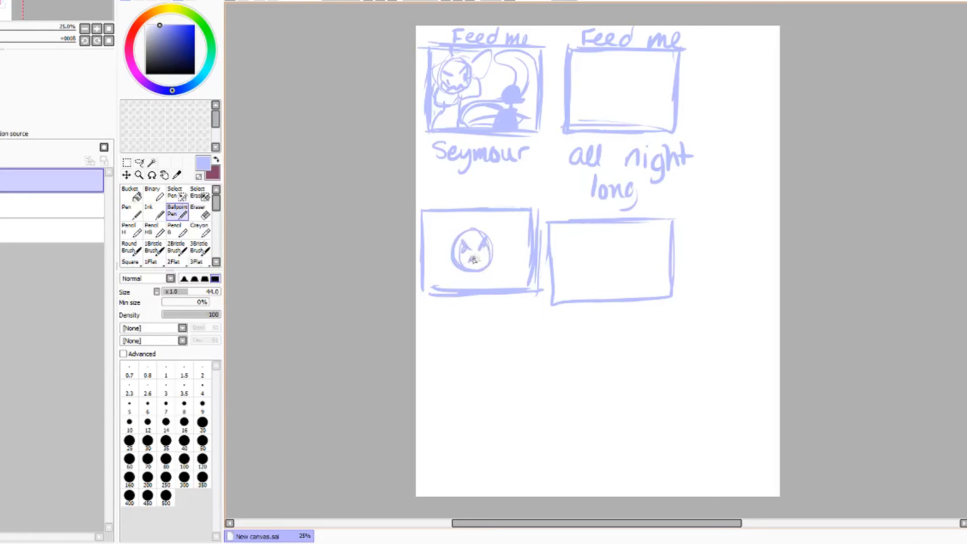
mouse_move(478, 264)
left_mouse_down()
mouse_move(463, 260)
mouse_move(487, 259)
left_mouse_up()
mouse_move(461, 222)
left_mouse_down()
mouse_move(511, 262)
mouse_move(490, 254)
mouse_move(499, 275)
mouse_move(456, 285)
mouse_move(459, 267)
mouse_move(434, 254)
mouse_move(459, 229)
left_mouse_up()
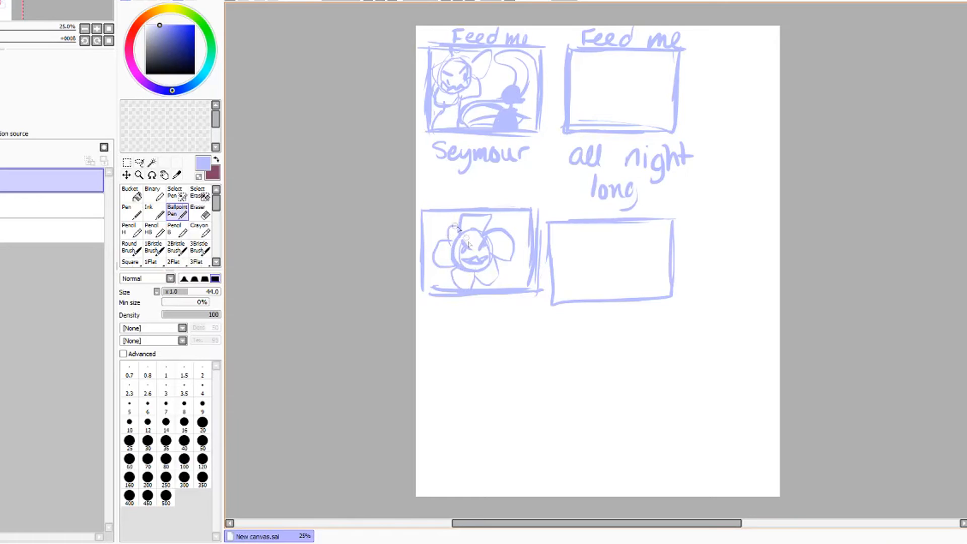
mouse_move(495, 260)
left_mouse_down()
mouse_move(513, 289)
mouse_move(476, 278)
mouse_move(512, 285)
mouse_move(501, 283)
mouse_move(535, 274)
left_mouse_up()
left_click_drag(460, 226, 439, 243)
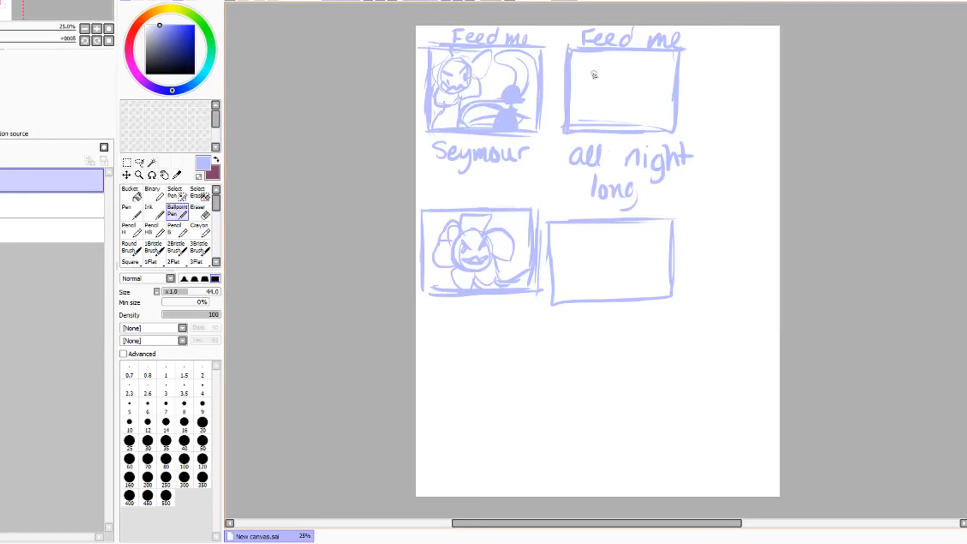
Sketch a close-up fanged mouth facing a haloed character in profile in the "all night long" frame.
left_click_drag(598, 68, 591, 111)
mouse_move(594, 52)
left_mouse_down()
mouse_move(596, 79)
mouse_move(568, 93)
mouse_move(592, 112)
mouse_move(588, 82)
mouse_move(579, 103)
left_mouse_up()
mouse_move(644, 71)
left_mouse_down()
mouse_move(620, 105)
mouse_move(638, 116)
left_mouse_up()
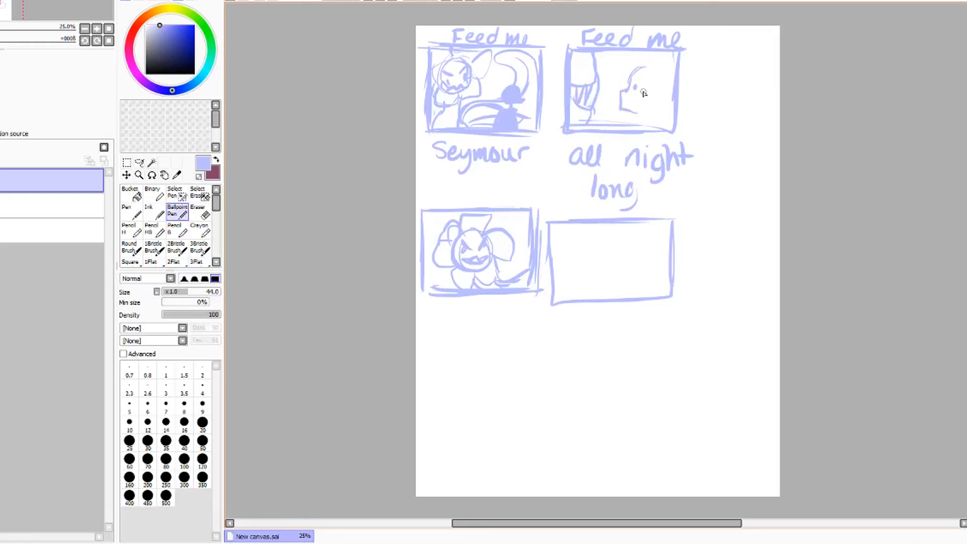
mouse_move(624, 99)
left_mouse_down()
mouse_move(661, 102)
mouse_move(653, 75)
mouse_move(644, 98)
mouse_move(658, 93)
mouse_move(657, 108)
mouse_move(656, 70)
mouse_move(617, 72)
mouse_move(659, 63)
mouse_move(644, 60)
mouse_move(667, 70)
left_mouse_up()
mouse_move(665, 106)
left_mouse_down()
mouse_move(621, 130)
mouse_move(656, 131)
left_mouse_up()
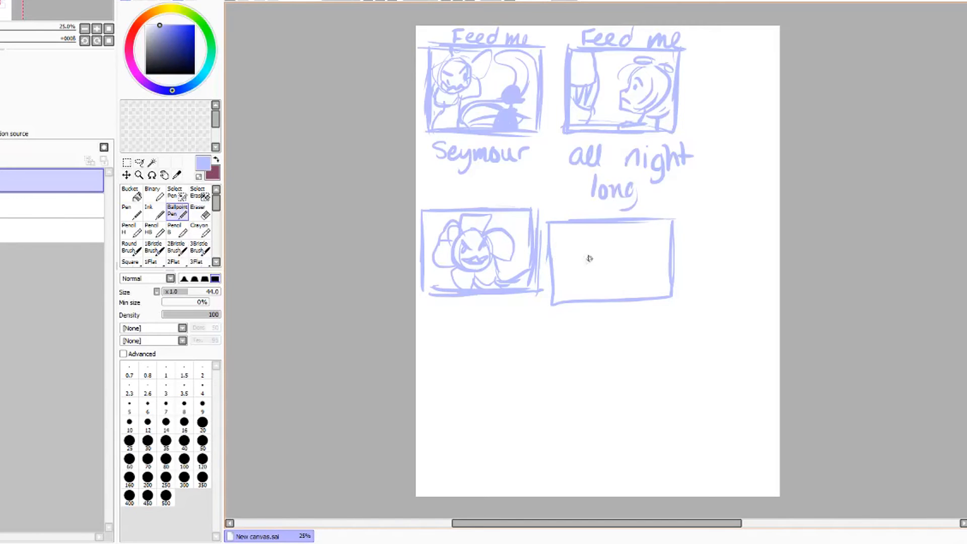
Sketch large fangs in the upper corner and a small character's head looking up at them in the second row's second frame.
mouse_move(596, 225)
left_mouse_down()
mouse_move(586, 233)
mouse_move(559, 225)
left_mouse_up()
left_click_drag(560, 272, 555, 278)
mouse_move(586, 238)
left_mouse_down()
mouse_move(566, 253)
mouse_move(572, 233)
left_mouse_up()
mouse_move(570, 231)
left_mouse_down()
mouse_move(556, 254)
mouse_move(549, 245)
left_mouse_up()
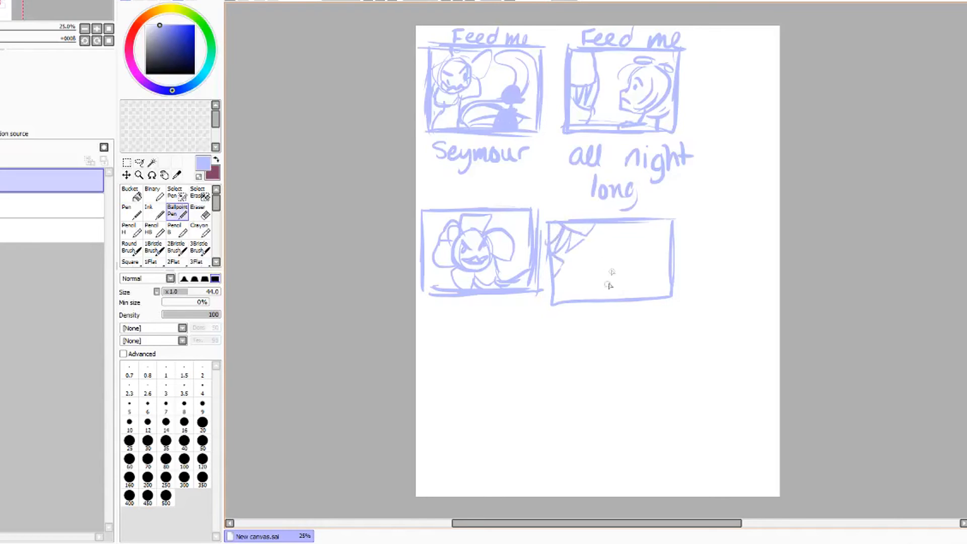
left_click_drag(598, 273, 593, 282)
mouse_move(607, 262)
left_mouse_down()
mouse_move(604, 250)
mouse_move(617, 258)
mouse_move(597, 256)
mouse_move(624, 251)
mouse_move(638, 285)
mouse_move(612, 273)
left_mouse_up()
left_click_drag(607, 278, 589, 294)
left_click_drag(609, 278, 603, 292)
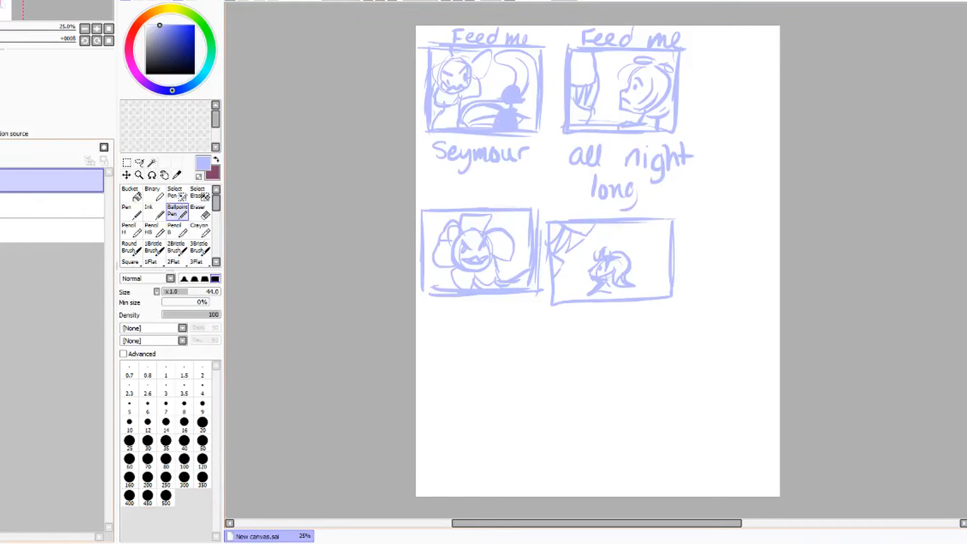
left_click(127, 162)
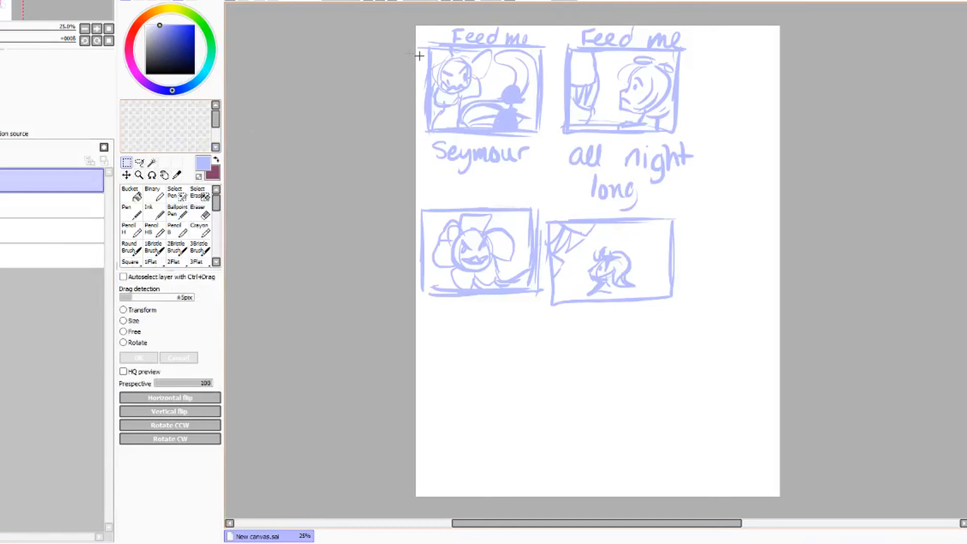
left_click_drag(418, 18, 546, 371)
left_click(1, 1)
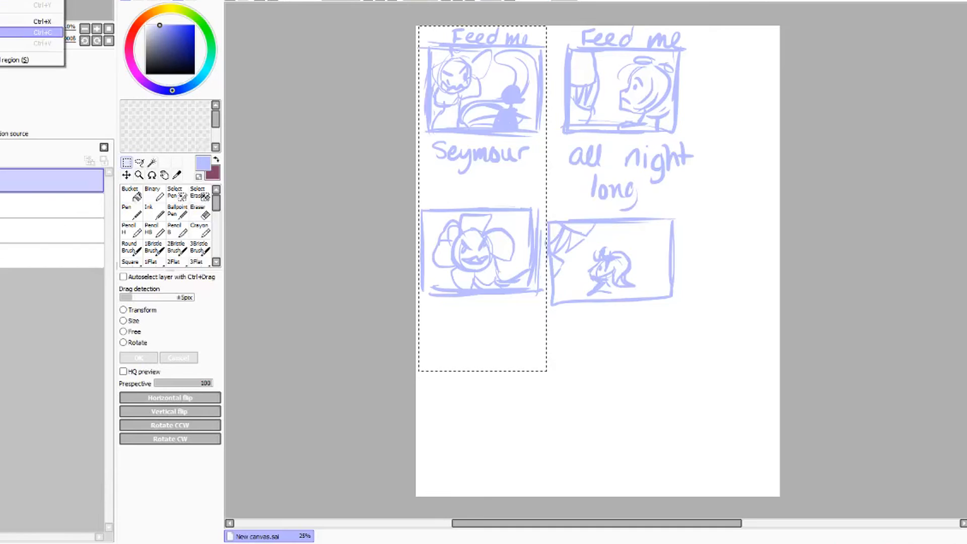
left_click(33, 33)
left_click(1, 206)
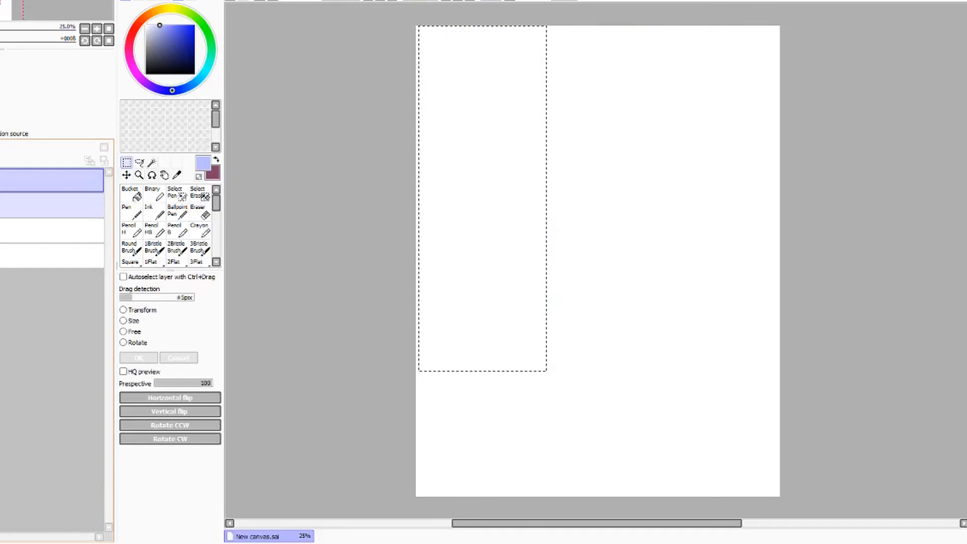
left_click(33, 0)
left_click(59, 1)
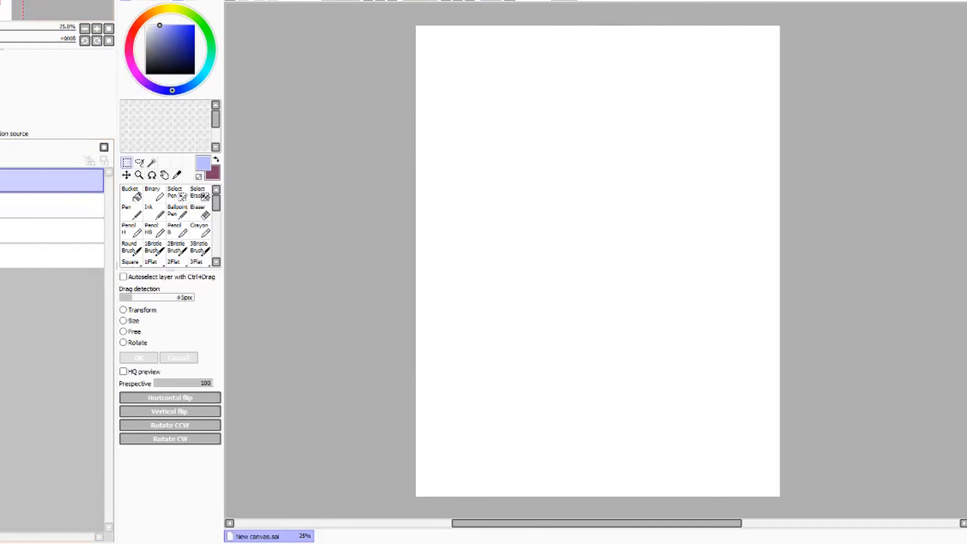
Copy the left column of storyboard panels and paste it onto its own layer, with the original storyboard layer hidden.
left_click(1, 205)
left_click(60, 205)
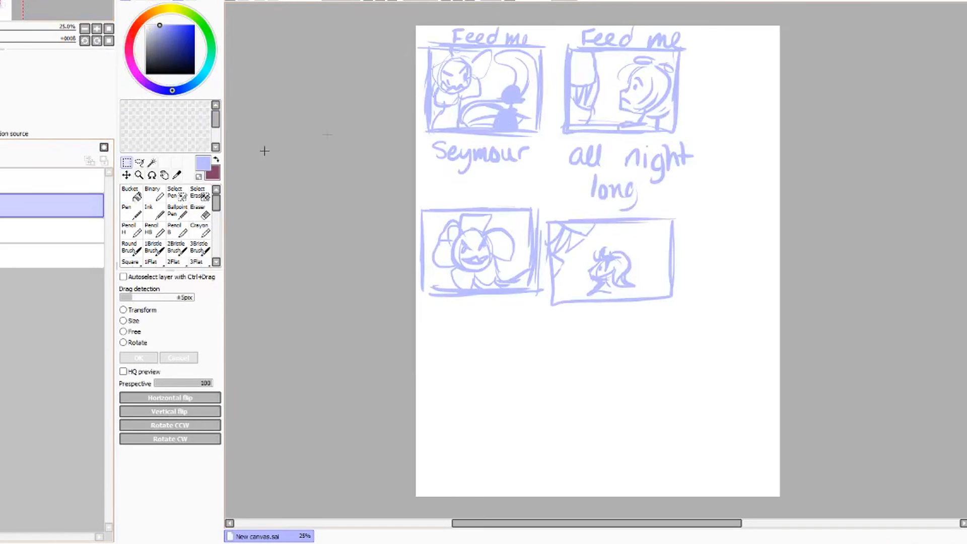
mouse_move(399, 33)
left_mouse_down()
mouse_move(536, 349)
mouse_move(547, 343)
left_mouse_up()
left_click(1, 0)
left_click(33, 32)
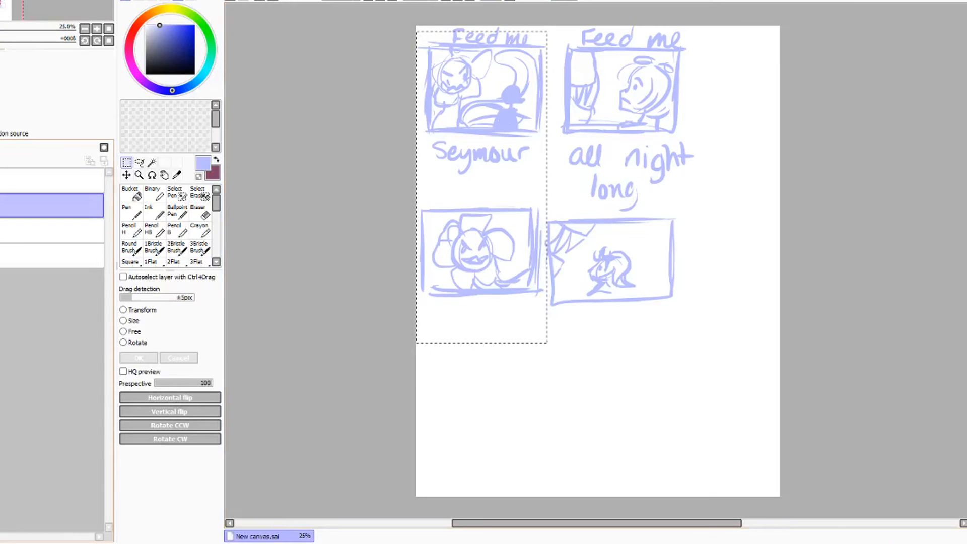
left_click(1, 206)
left_click(40, 181)
left_click(39, 0)
left_click(46, 0)
left_click(1, 1)
left_click(30, 44)
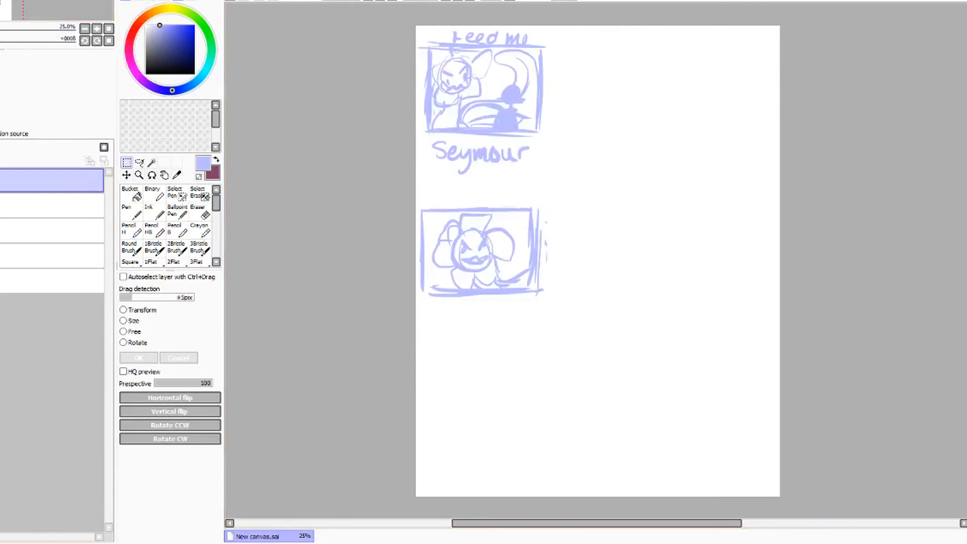
Fade the pasted panels by lowering their layer's opacity, and add a new layer for drawing.
left_click(40, 180)
left_click(1, 111)
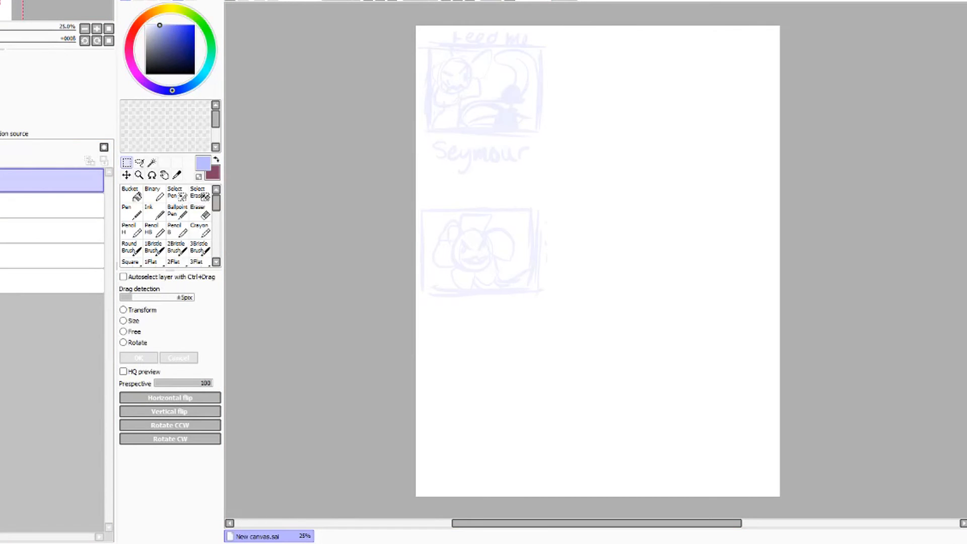
key("ctrl+shift+n")
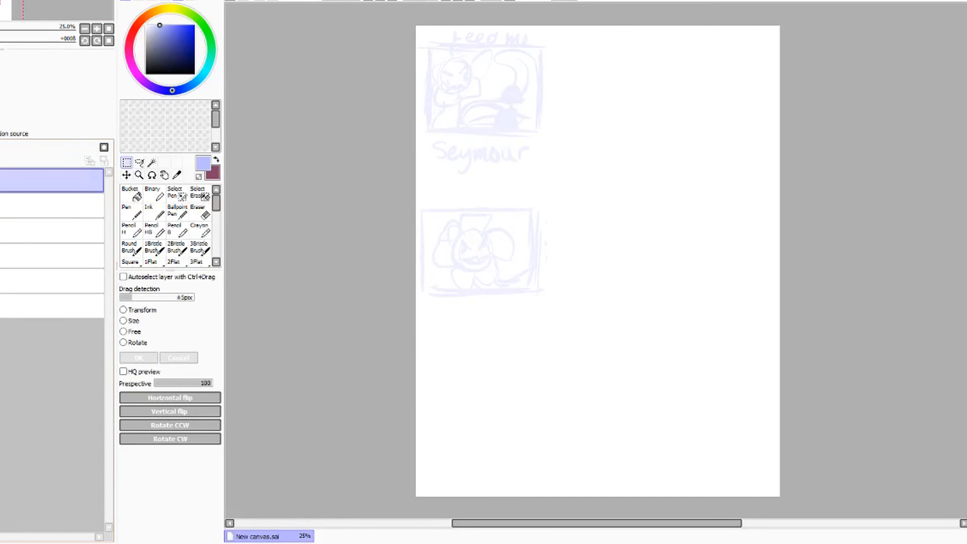
left_click(50, 230)
left_click(51, 205)
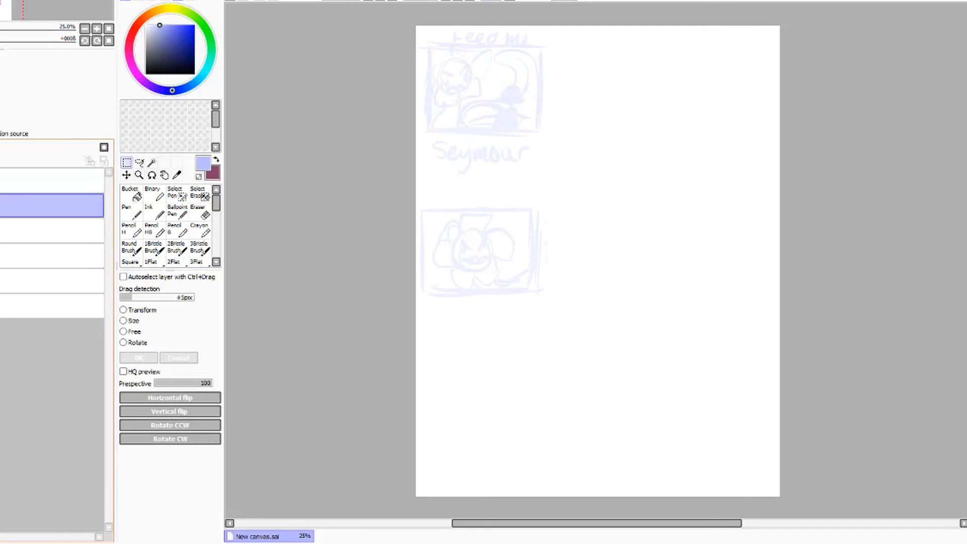
Draw a thick horizontal line across the middle of the page with the Pen at size 44.
left_click(130, 193)
left_click(127, 210)
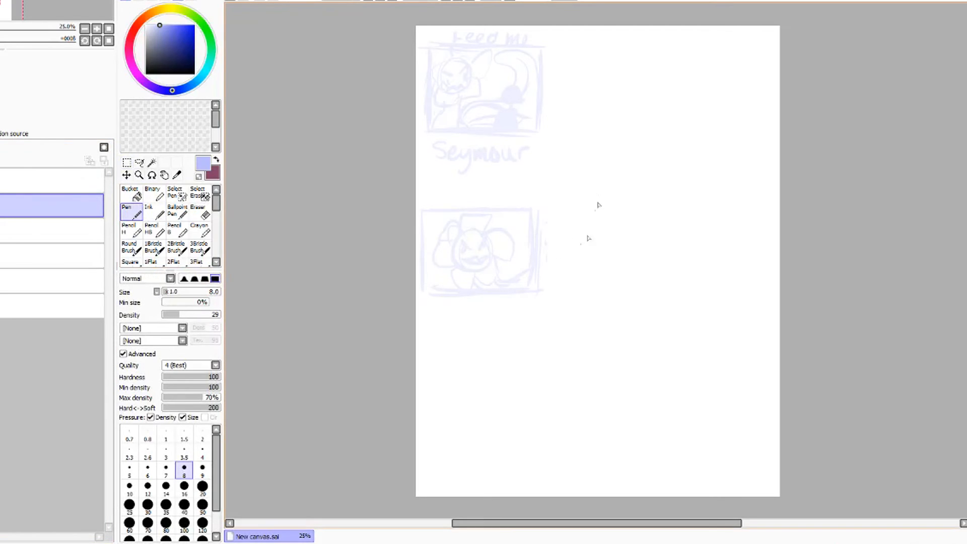
left_click(182, 213)
left_click(134, 217)
left_click(188, 291)
left_click_drag(188, 293, 190, 293)
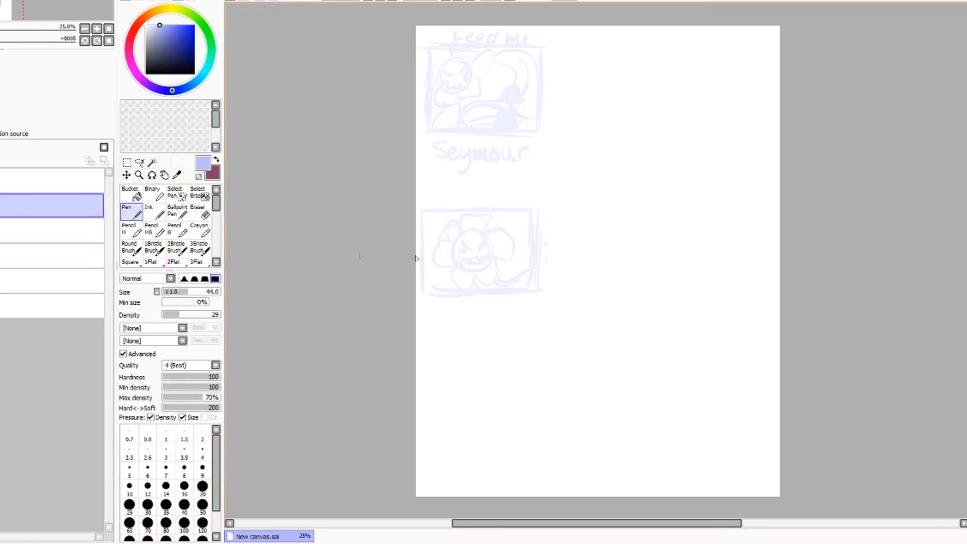
left_click_drag(415, 270, 721, 271)
left_click_drag(556, 265, 736, 264)
left_click_drag(599, 270, 765, 268)
left_click_drag(665, 267, 785, 267)
left_click_drag(705, 269, 785, 269)
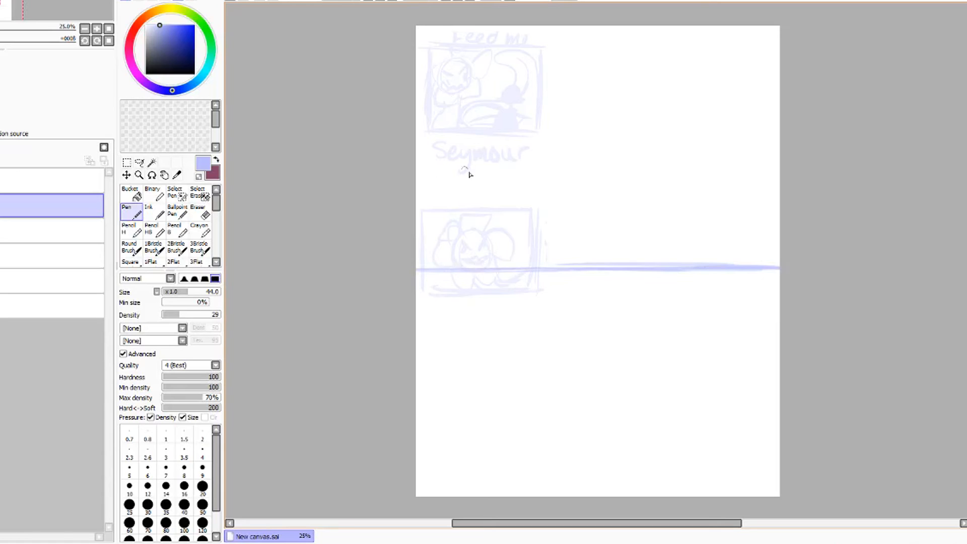
Sketch a large flower character over the faded panels, with a round face, petals and a stem reaching the dividing line.
mouse_move(459, 54)
left_mouse_down()
mouse_move(495, 123)
mouse_move(484, 125)
left_mouse_up()
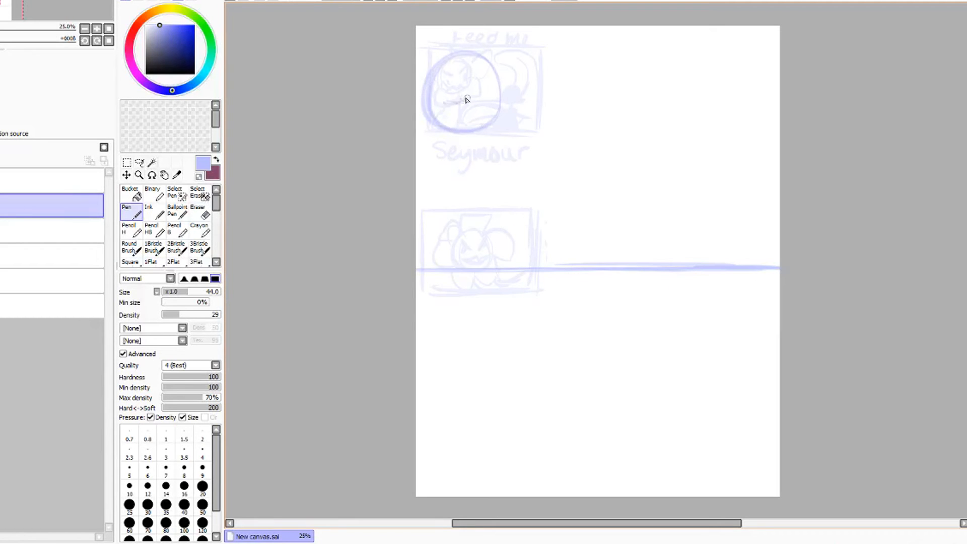
mouse_move(458, 105)
left_mouse_down()
mouse_move(499, 88)
mouse_move(453, 118)
mouse_move(438, 108)
mouse_move(451, 77)
mouse_move(497, 72)
mouse_move(436, 35)
left_mouse_up()
mouse_move(483, 65)
left_mouse_down()
mouse_move(504, 40)
mouse_move(521, 114)
mouse_move(481, 151)
mouse_move(494, 95)
mouse_move(481, 172)
left_mouse_up()
left_click_drag(480, 171, 417, 157)
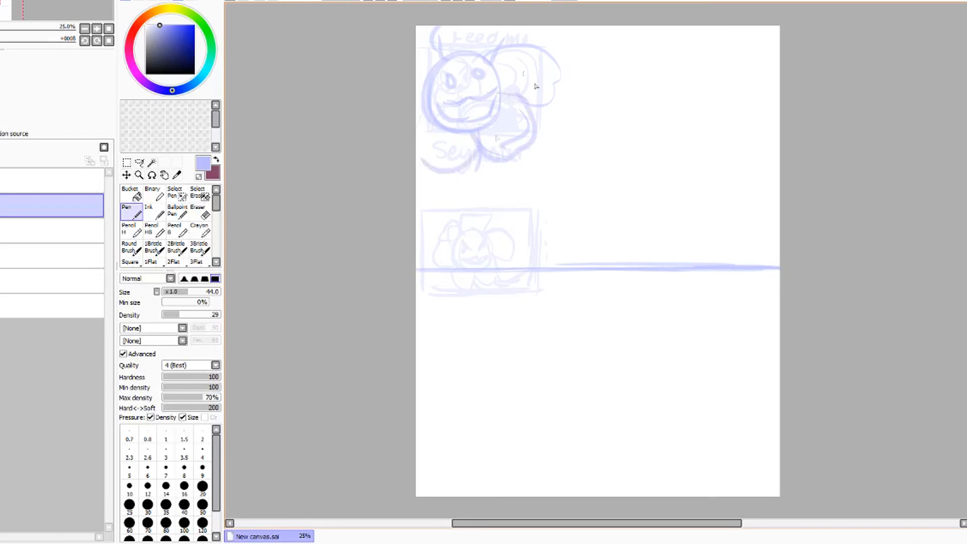
mouse_move(479, 157)
left_mouse_down()
mouse_move(484, 195)
mouse_move(481, 177)
mouse_move(537, 249)
left_mouse_up()
mouse_move(455, 172)
left_mouse_down()
mouse_move(464, 244)
mouse_move(441, 269)
left_mouse_up()
left_click_drag(463, 234, 417, 198)
Draw vines extending from the stem and curling overhead, and a shaded silhouette figure at the right above the dividing line.
mouse_move(533, 236)
left_mouse_down()
mouse_move(593, 247)
mouse_move(711, 196)
mouse_move(622, 116)
mouse_move(610, 174)
mouse_move(666, 105)
left_mouse_up()
mouse_move(683, 174)
left_mouse_down()
mouse_move(711, 170)
mouse_move(711, 187)
mouse_move(683, 193)
mouse_move(678, 167)
mouse_move(708, 166)
mouse_move(693, 151)
mouse_move(670, 174)
mouse_move(688, 190)
mouse_move(722, 184)
mouse_move(734, 162)
mouse_move(693, 198)
mouse_move(691, 171)
mouse_move(687, 213)
mouse_move(664, 232)
mouse_move(732, 210)
mouse_move(737, 229)
left_mouse_up()
mouse_move(675, 236)
left_mouse_down()
mouse_move(680, 257)
mouse_move(655, 264)
mouse_move(680, 267)
mouse_move(735, 225)
mouse_move(732, 261)
mouse_move(729, 250)
mouse_move(712, 260)
mouse_move(679, 220)
mouse_move(717, 211)
mouse_move(727, 216)
mouse_move(721, 249)
left_mouse_up()
Strengthen the large flower's lower petals, angry eyes, toothy grin and stem with darker strokes.
mouse_move(425, 155)
left_mouse_down()
mouse_move(425, 123)
mouse_move(413, 134)
mouse_move(432, 166)
mouse_move(471, 176)
left_mouse_up()
mouse_move(472, 59)
left_mouse_down()
mouse_move(505, 104)
mouse_move(435, 110)
mouse_move(501, 108)
mouse_move(481, 130)
mouse_move(469, 64)
mouse_move(487, 57)
mouse_move(437, 108)
mouse_move(438, 61)
mouse_move(499, 82)
mouse_move(446, 81)
mouse_move(436, 69)
mouse_move(479, 71)
left_mouse_up()
mouse_move(447, 110)
left_mouse_down()
mouse_move(479, 113)
mouse_move(482, 83)
left_mouse_up()
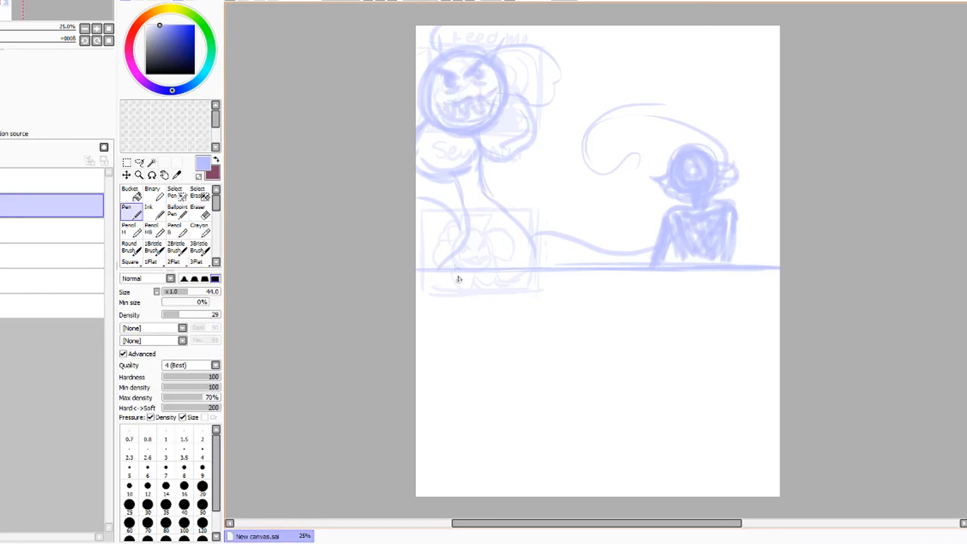
mouse_move(445, 263)
left_mouse_down()
mouse_move(457, 211)
mouse_move(460, 191)
left_mouse_up()
Place a faint duplicate of the upper scene's sketch layer in the lower half of the page.
left_click(9, 1)
left_click(63, 27)
left_click(26, 180)
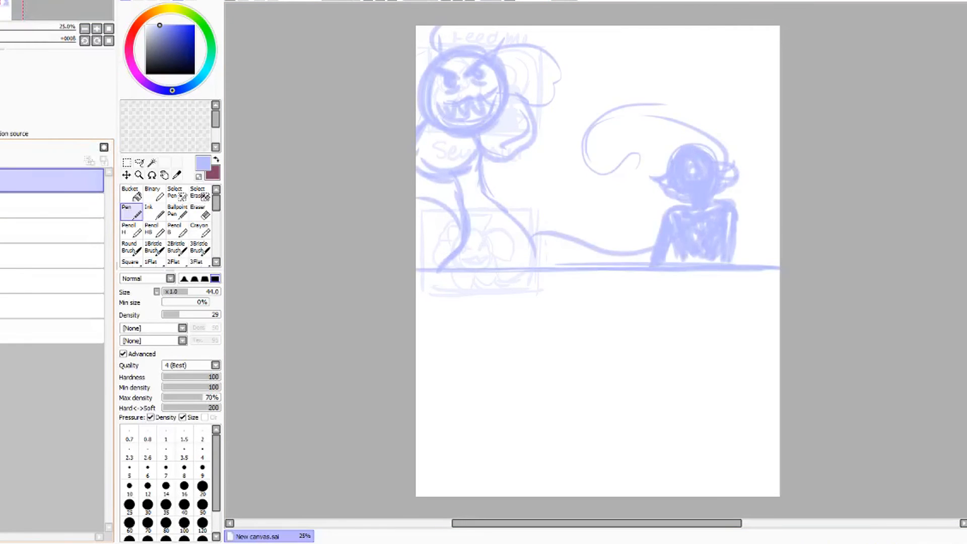
left_click_drag(26, 181, 35, 233)
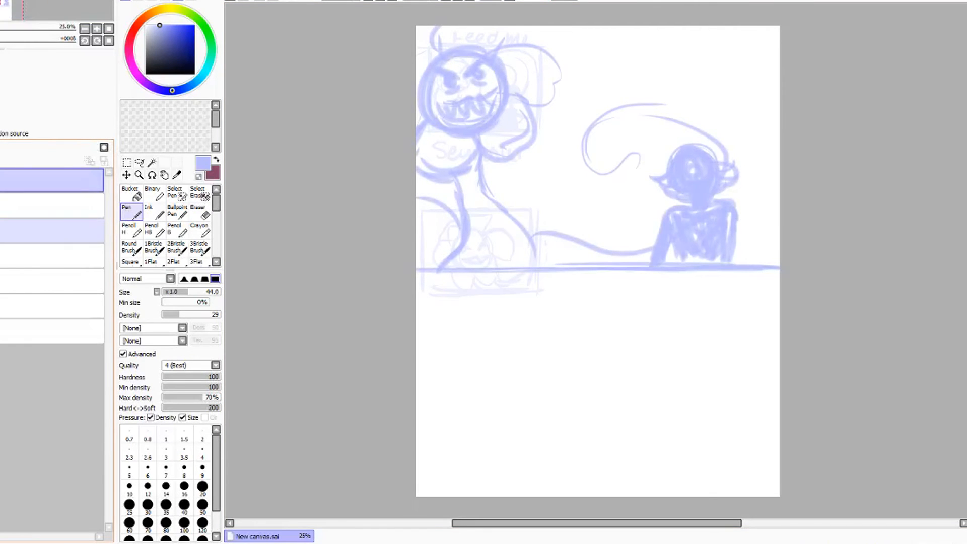
left_click(127, 176)
mouse_move(560, 159)
left_mouse_down()
mouse_move(583, 309)
mouse_move(567, 401)
mouse_move(561, 393)
left_mouse_up()
left_click_drag(25, 230, 25, 190)
left_click(2, 111)
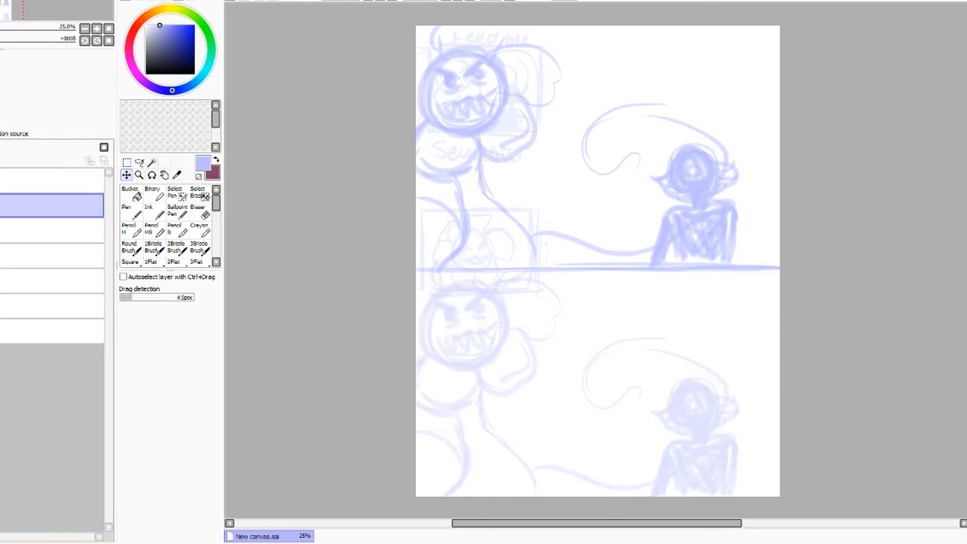
Draw the flower's round face in dark blue Pen on the uppermost layer, over the faint circle in the lower scene.
left_click(41, 181)
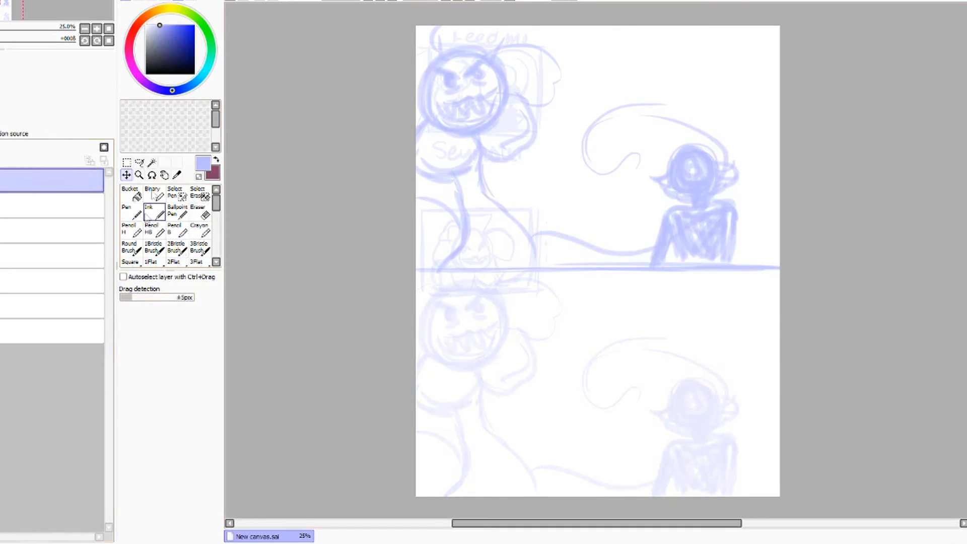
left_click(216, 160)
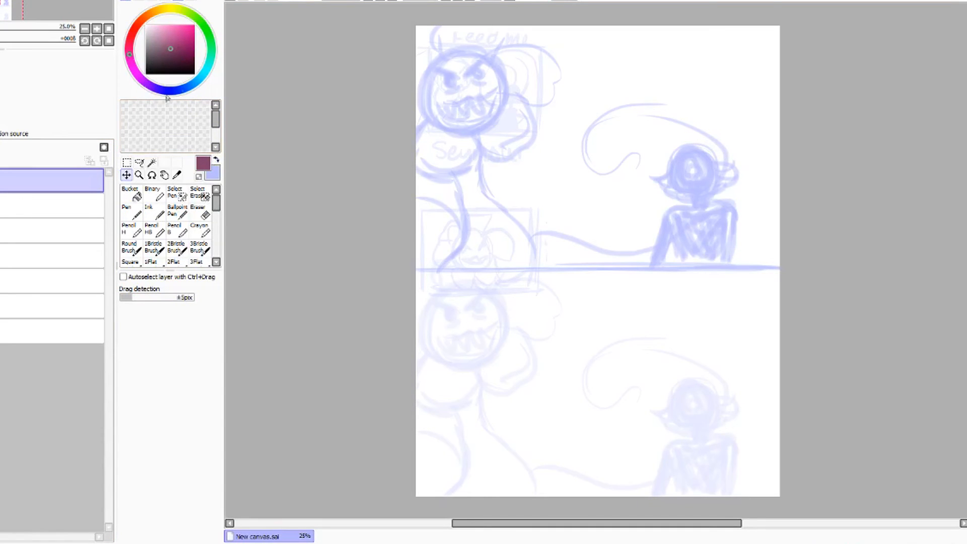
left_click(165, 91)
left_click(176, 48)
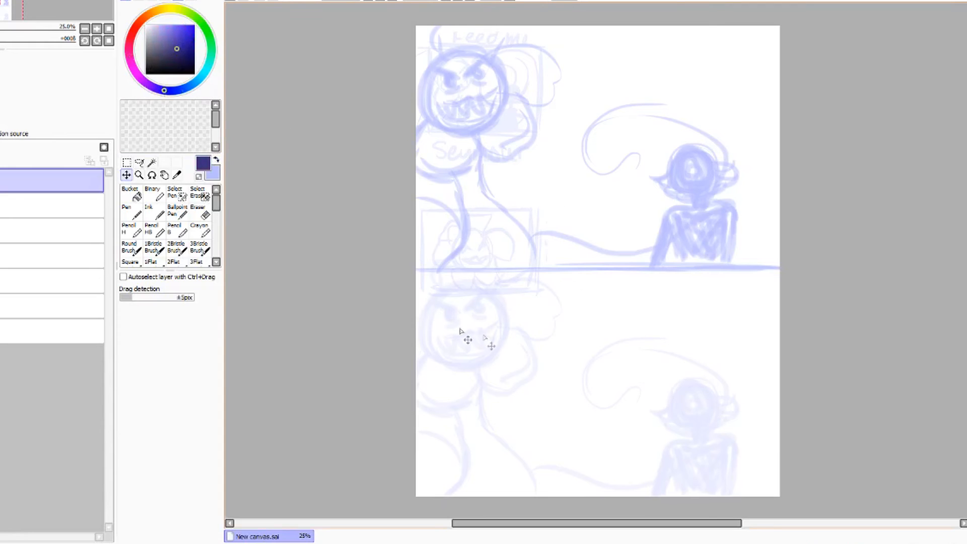
left_click(130, 211)
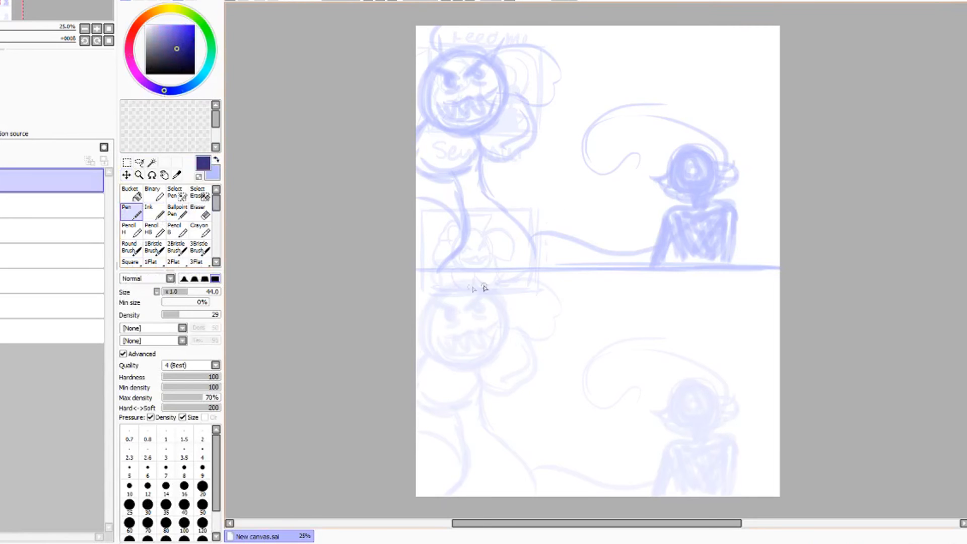
mouse_move(460, 281)
left_mouse_down()
mouse_move(487, 282)
mouse_move(507, 328)
mouse_move(484, 364)
mouse_move(454, 368)
left_mouse_up()
mouse_move(475, 284)
left_mouse_down()
mouse_move(432, 316)
mouse_move(423, 347)
mouse_move(432, 361)
mouse_move(456, 350)
mouse_move(479, 361)
mouse_move(499, 309)
mouse_move(448, 281)
mouse_move(427, 316)
left_mouse_up()
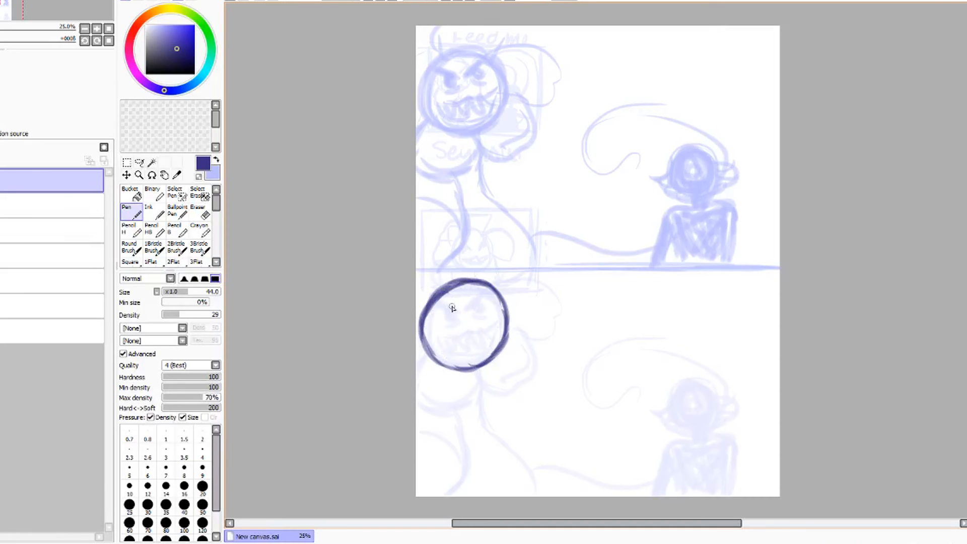
Draw petals around the lower flower's face and a curving two-sided stem reaching the page's bottom edge.
mouse_move(458, 379)
left_mouse_down()
mouse_move(456, 408)
mouse_move(464, 399)
mouse_move(506, 408)
mouse_move(511, 368)
mouse_move(502, 368)
mouse_move(519, 405)
left_mouse_up()
mouse_move(452, 398)
left_mouse_down()
mouse_move(455, 373)
mouse_move(447, 409)
mouse_move(507, 405)
mouse_move(550, 342)
mouse_move(542, 310)
mouse_move(529, 308)
mouse_move(551, 319)
mouse_move(513, 265)
left_mouse_up()
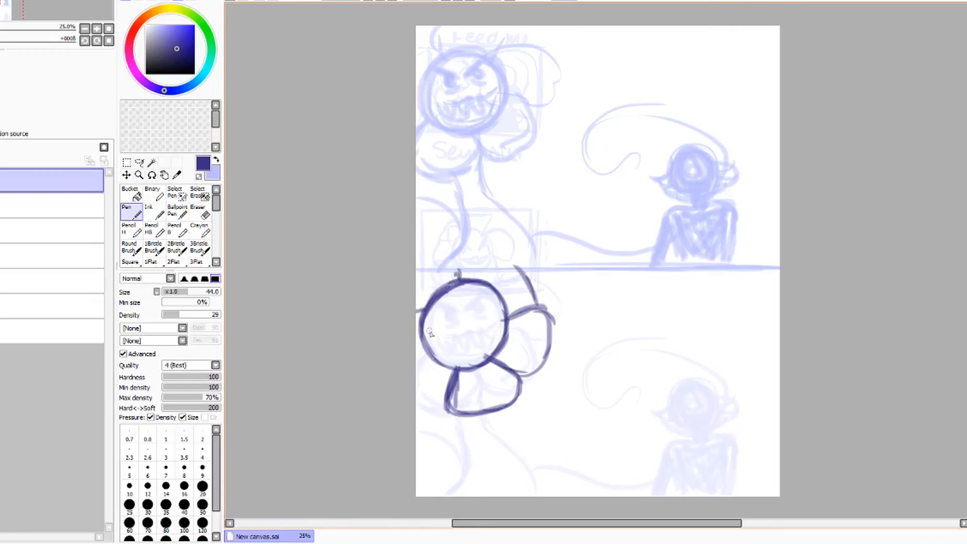
left_click_drag(447, 401, 416, 403)
mouse_move(509, 318)
left_mouse_down()
mouse_move(534, 298)
mouse_move(528, 272)
mouse_move(535, 298)
left_mouse_up()
left_click_drag(422, 312, 446, 285)
mouse_move(485, 416)
left_mouse_down()
mouse_move(517, 486)
mouse_move(508, 463)
mouse_move(500, 514)
left_mouse_up()
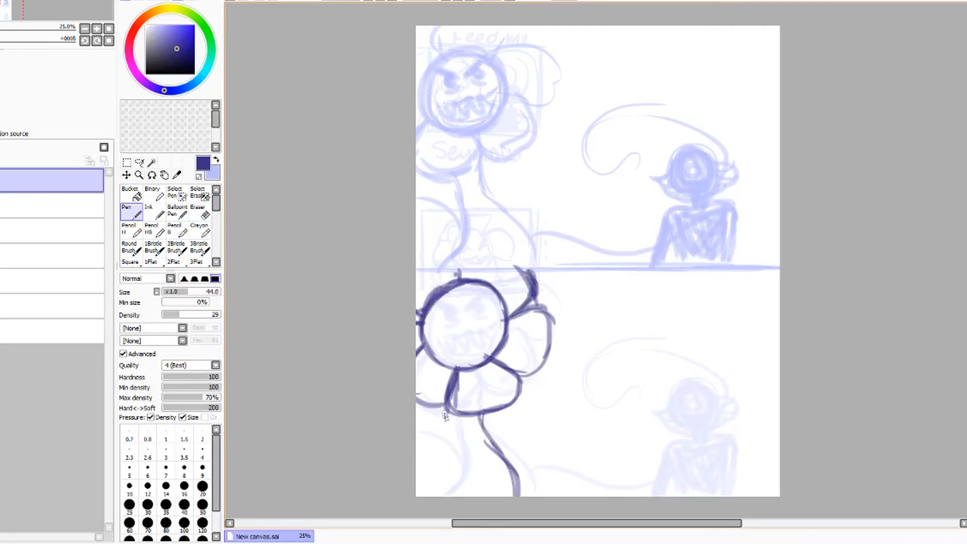
mouse_move(449, 427)
left_mouse_down()
mouse_move(460, 476)
mouse_move(443, 509)
mouse_move(459, 446)
mouse_move(442, 408)
mouse_move(453, 440)
mouse_move(442, 495)
left_mouse_up()
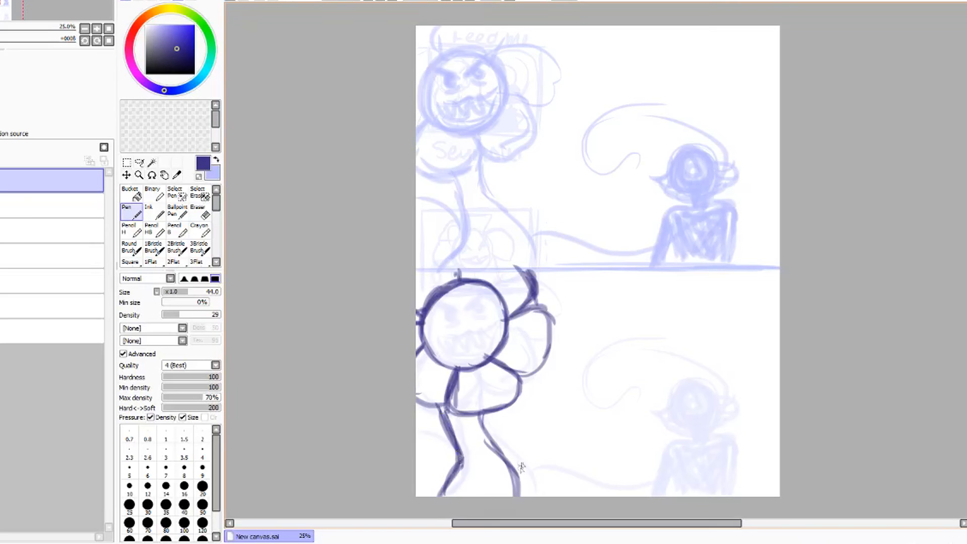
Draw a large pointed leaf on the right of the stem and a partial leaf on its left.
mouse_move(508, 464)
left_mouse_down()
mouse_move(531, 430)
mouse_move(614, 415)
left_mouse_up()
mouse_move(524, 439)
left_mouse_down()
mouse_move(572, 431)
mouse_move(612, 403)
mouse_move(604, 466)
mouse_move(580, 496)
left_mouse_up()
left_click_drag(603, 448, 581, 496)
mouse_move(612, 421)
left_mouse_down()
mouse_move(597, 460)
mouse_move(614, 413)
left_mouse_up()
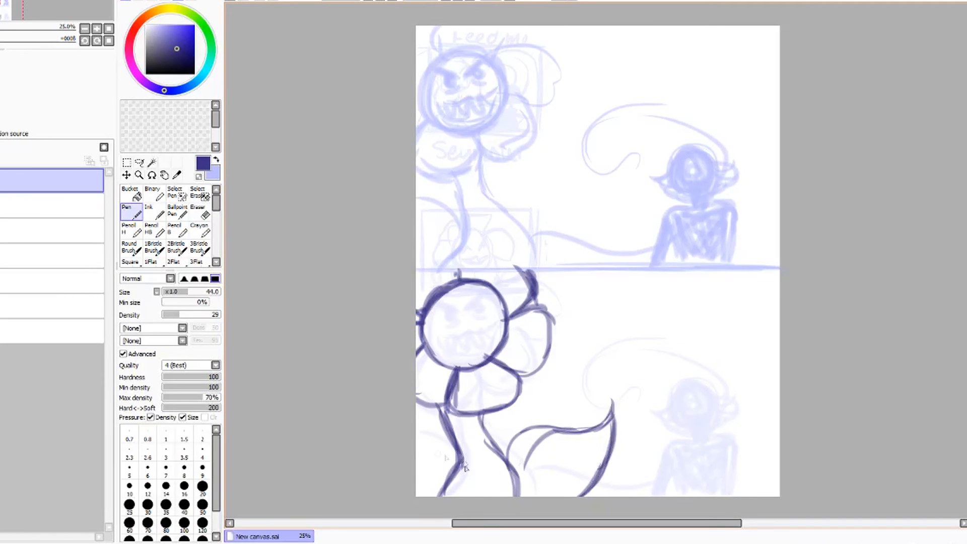
left_click_drag(447, 478, 456, 463)
left_click_drag(378, 441, 456, 461)
Strengthen the face outline and draw slanted angry eyes and a toothy grin on the lower flower.
left_click_drag(429, 301, 420, 330)
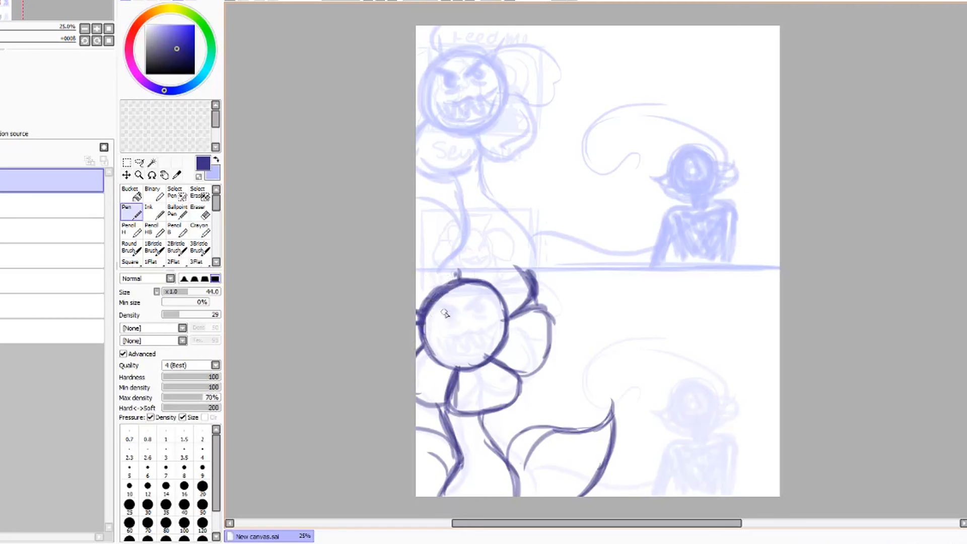
left_click_drag(451, 317, 456, 321)
mouse_move(436, 309)
left_mouse_down()
mouse_move(456, 321)
mouse_move(477, 309)
mouse_move(478, 319)
mouse_move(447, 327)
left_mouse_up()
mouse_move(462, 337)
left_mouse_down()
mouse_move(493, 324)
mouse_move(483, 345)
mouse_move(488, 334)
mouse_move(462, 351)
mouse_move(443, 342)
mouse_move(468, 345)
mouse_move(454, 351)
mouse_move(485, 331)
left_mouse_up()
Draw a spiral vine above the figure and a second vine sweeping along the bottom to curl at the right edge.
mouse_move(501, 448)
left_mouse_down()
mouse_move(675, 372)
mouse_move(639, 348)
mouse_move(642, 338)
mouse_move(631, 365)
mouse_move(590, 332)
mouse_move(698, 316)
mouse_move(705, 348)
mouse_move(675, 386)
left_mouse_up()
left_click_drag(668, 396, 617, 434)
mouse_move(498, 496)
left_mouse_down()
mouse_move(531, 478)
mouse_move(760, 488)
mouse_move(771, 432)
mouse_move(756, 448)
mouse_move(779, 414)
left_mouse_up()
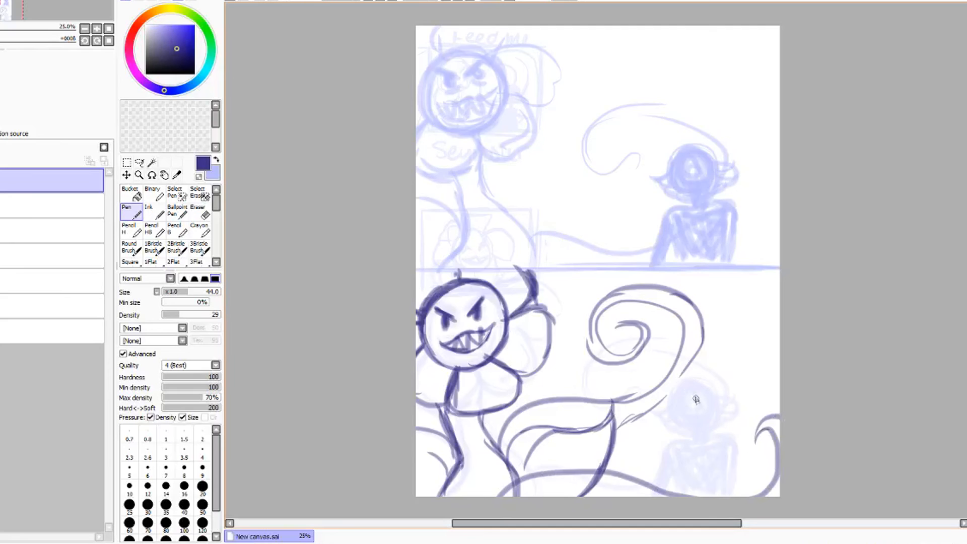
Outline the lower scene's figure over the faint silhouette, with flicked-out hair, a torso and arms at the sides.
mouse_move(675, 407)
left_mouse_down()
mouse_move(655, 419)
mouse_move(686, 436)
mouse_move(737, 421)
mouse_move(743, 402)
mouse_move(672, 379)
mouse_move(661, 412)
mouse_move(671, 387)
mouse_move(673, 425)
left_mouse_up()
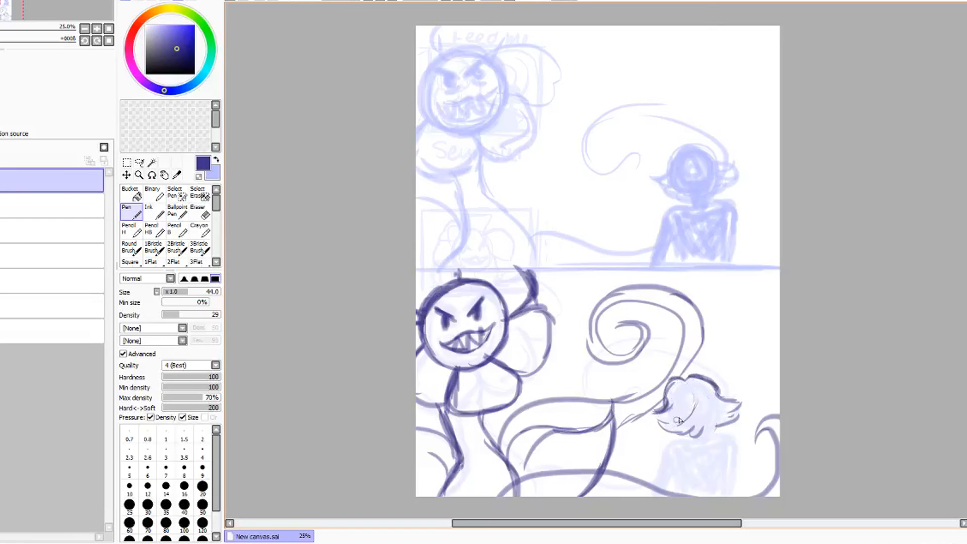
mouse_move(690, 437)
left_mouse_down()
mouse_move(666, 447)
mouse_move(650, 489)
mouse_move(667, 490)
left_mouse_up()
mouse_move(683, 455)
left_mouse_down()
mouse_move(676, 488)
mouse_move(716, 485)
mouse_move(742, 470)
mouse_move(735, 435)
left_mouse_up()
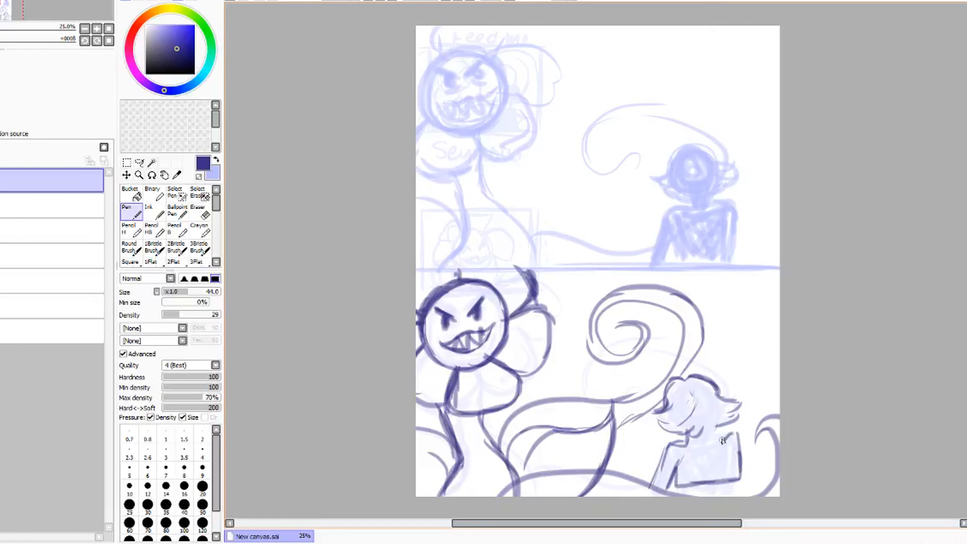
mouse_move(710, 438)
left_mouse_down()
mouse_move(728, 439)
mouse_move(742, 481)
mouse_move(747, 461)
mouse_move(758, 484)
left_mouse_up()
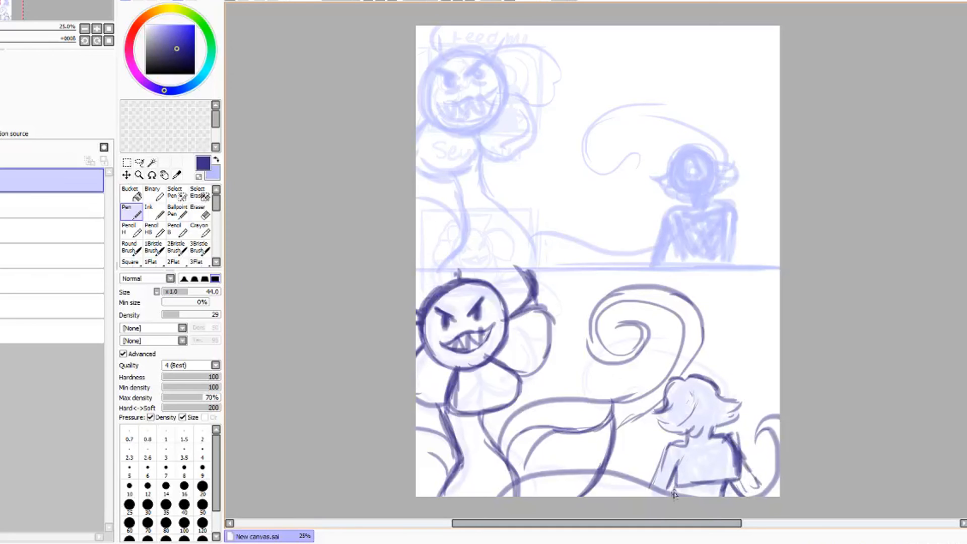
mouse_move(677, 490)
left_mouse_down()
mouse_move(679, 465)
mouse_move(663, 485)
left_mouse_up()
Darken the dividing line between the scenes and thicken the spiral and bottom vines.
mouse_move(488, 269)
left_mouse_down()
mouse_move(413, 270)
mouse_move(814, 267)
left_mouse_up()
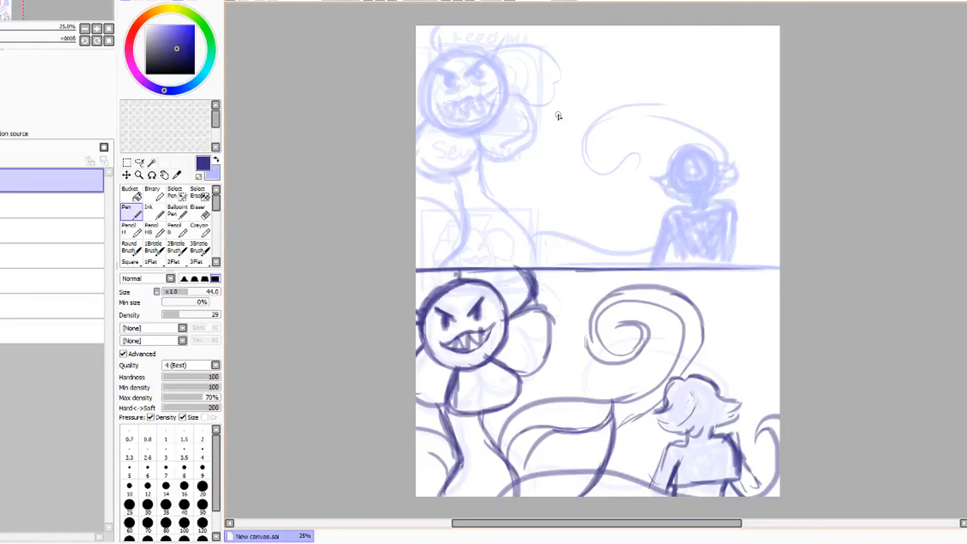
mouse_move(624, 335)
left_mouse_down()
mouse_move(606, 356)
mouse_move(633, 297)
mouse_move(608, 354)
mouse_move(610, 293)
mouse_move(626, 352)
mouse_move(600, 364)
mouse_move(641, 336)
mouse_move(621, 324)
mouse_move(607, 368)
mouse_move(600, 356)
mouse_move(616, 307)
mouse_move(639, 285)
mouse_move(634, 311)
mouse_move(685, 329)
mouse_move(656, 383)
mouse_move(510, 417)
mouse_move(525, 420)
mouse_move(501, 437)
left_mouse_up()
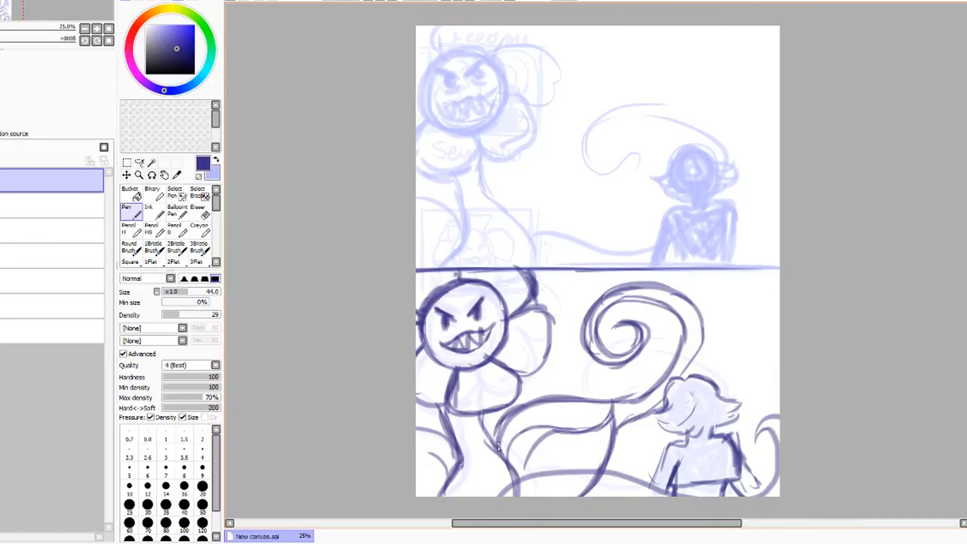
mouse_move(678, 386)
left_mouse_down()
mouse_move(697, 324)
mouse_move(686, 296)
left_mouse_up()
mouse_move(503, 501)
left_mouse_down()
mouse_move(514, 487)
mouse_move(622, 472)
mouse_move(665, 496)
left_mouse_up()
mouse_move(774, 494)
left_mouse_down()
mouse_move(783, 448)
mouse_move(761, 432)
left_mouse_up()
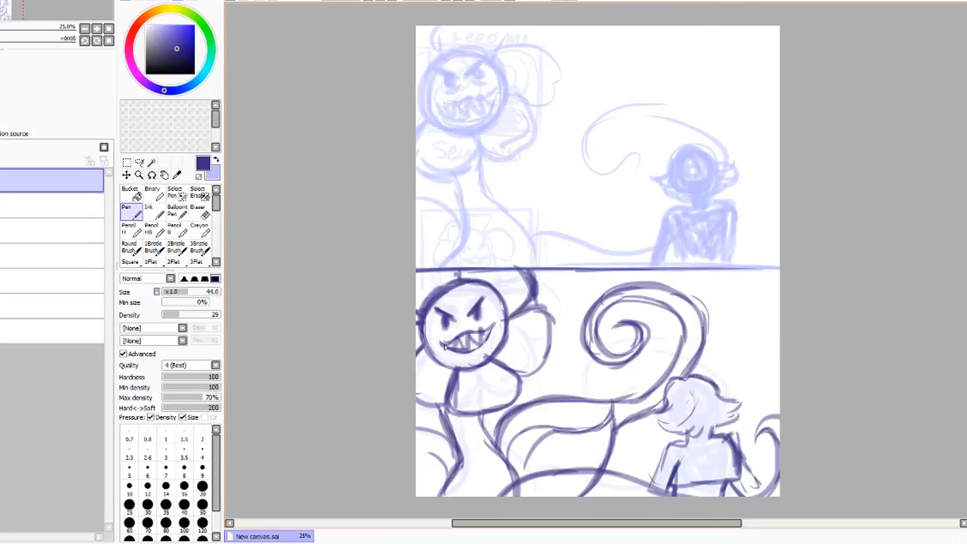
Refine the flower's grin at its left corner and darken the outer curve of the spiral vine.
mouse_move(441, 345)
left_mouse_down()
mouse_move(474, 352)
mouse_move(467, 349)
mouse_move(488, 330)
mouse_move(432, 345)
left_mouse_up()
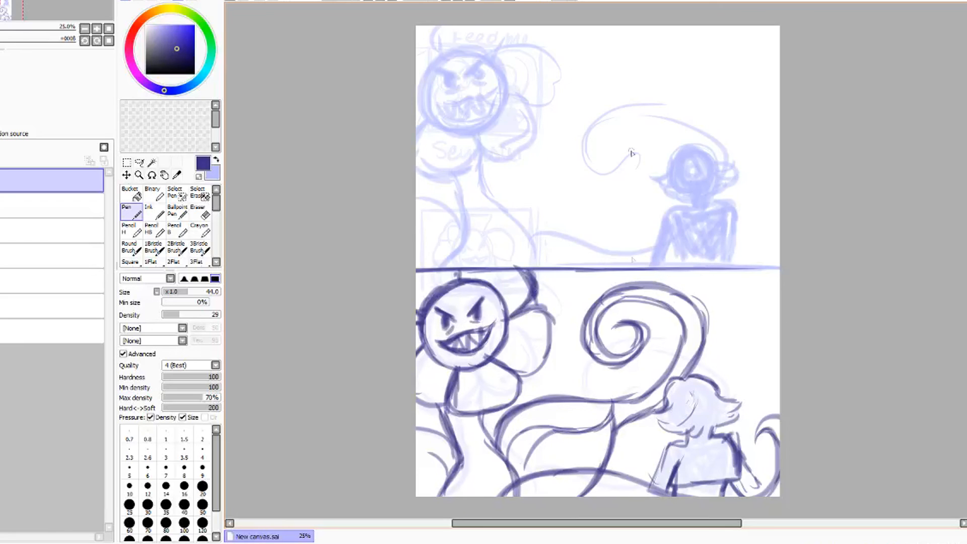
mouse_move(691, 383)
left_mouse_down()
mouse_move(709, 339)
mouse_move(697, 329)
mouse_move(698, 304)
left_mouse_up()
left_click_drag(708, 339, 696, 301)
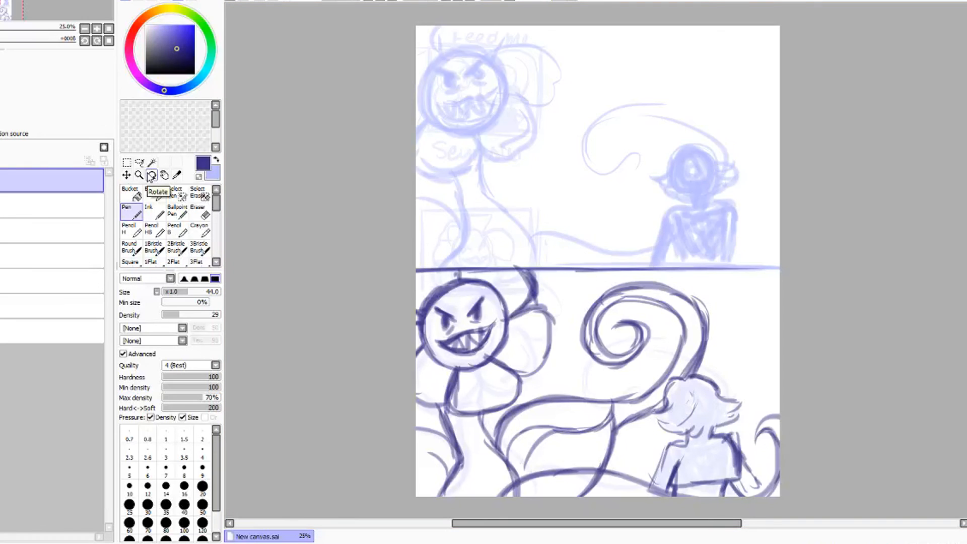
left_click(151, 176)
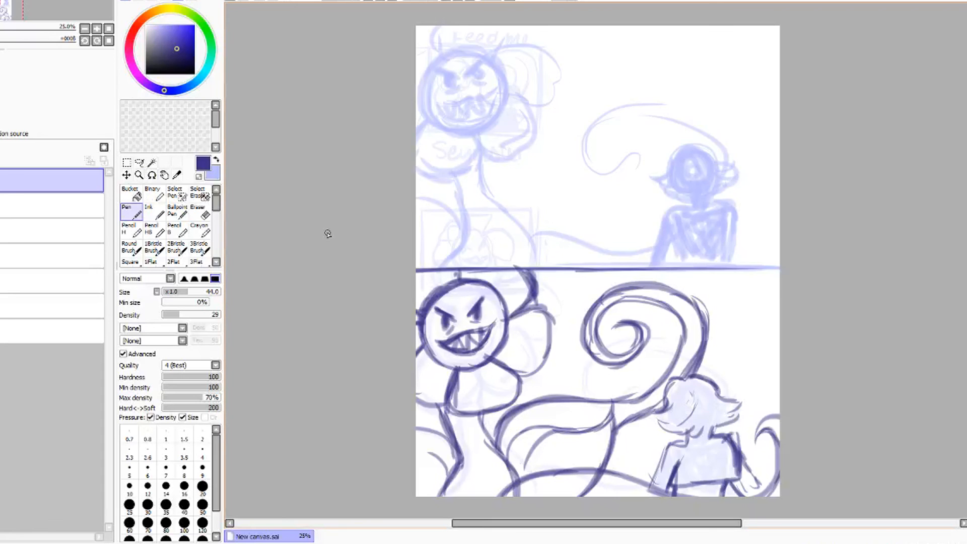
left_click(1, 148)
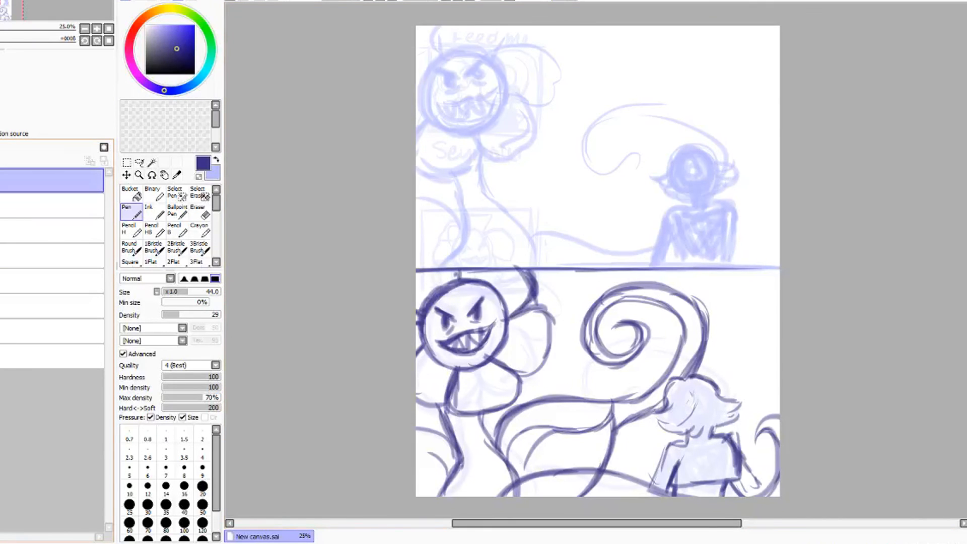
left_click(1, 161)
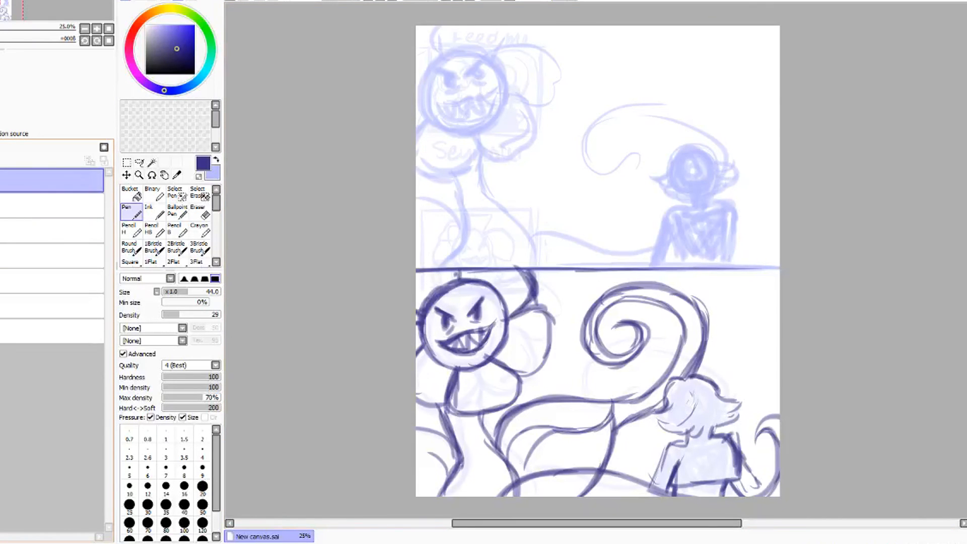
Delete the faint duplicate layer in the lower half and hide the dark scene, rough sketch and faded thumbnail layers.
left_click(1, 181)
left_click(1, 206)
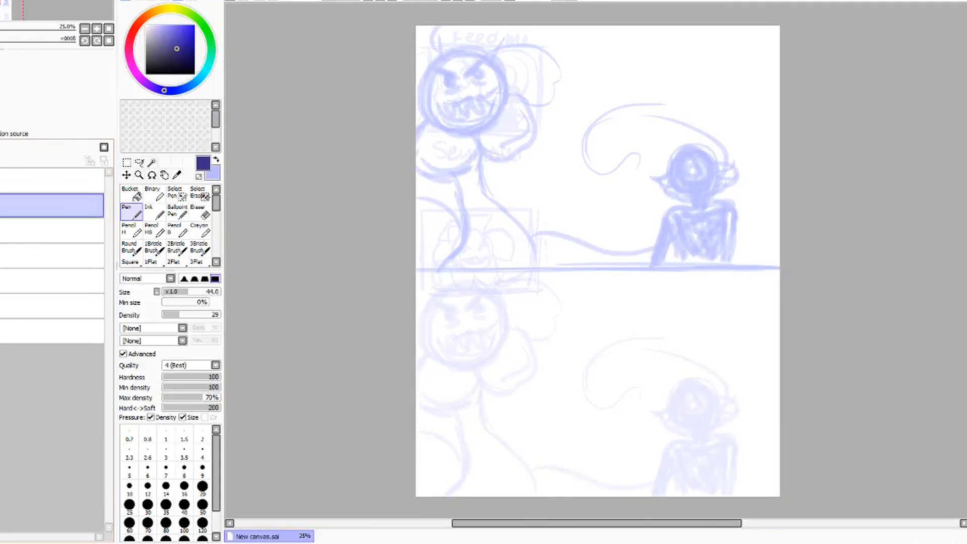
left_click(1, 161)
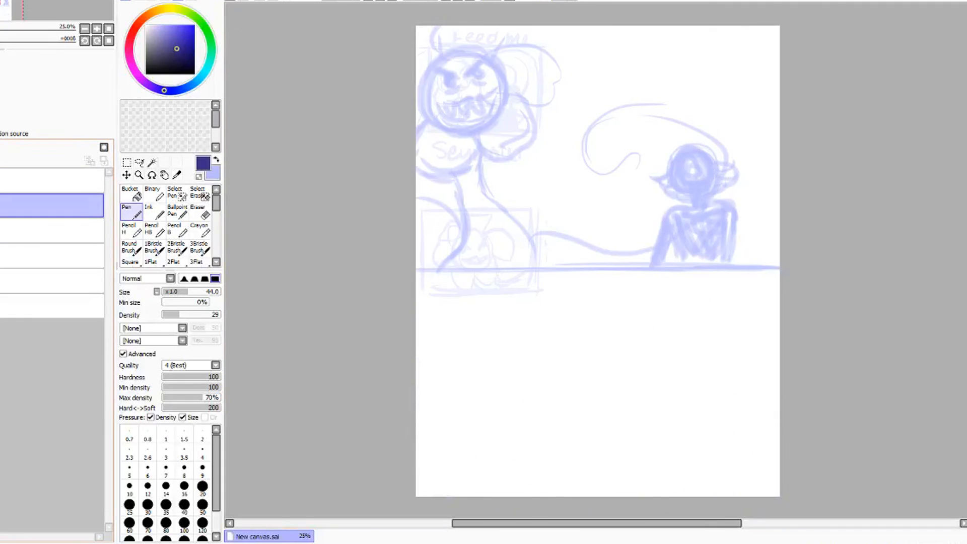
left_click(1, 205)
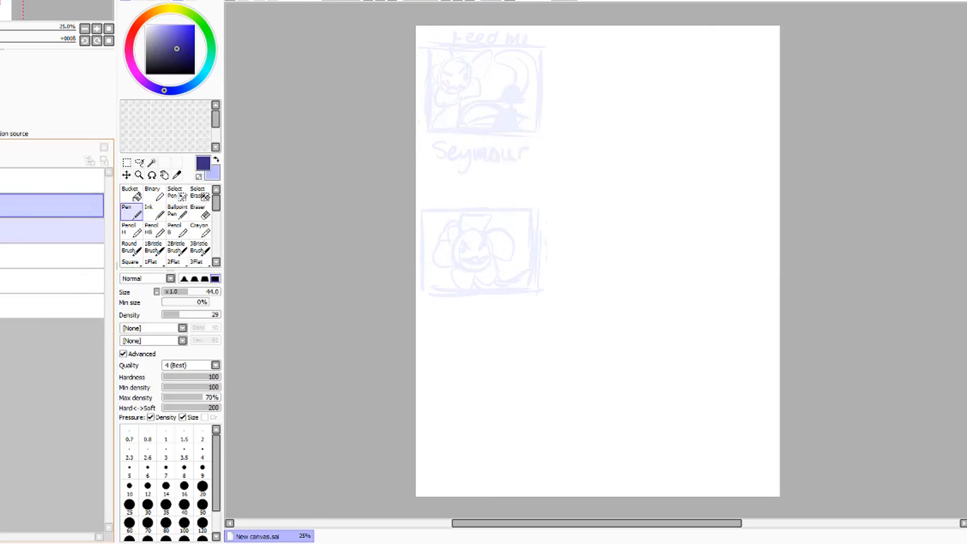
left_click(1, 230)
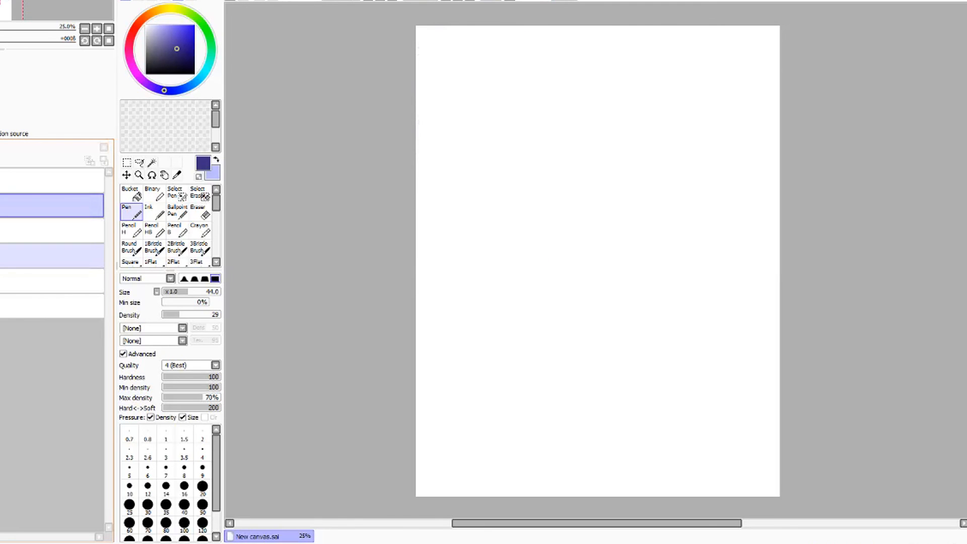
Examine the earlier layers one at a time, from the title notes and pose sketches to the thumbnails and rough flower scene.
left_click(1, 305)
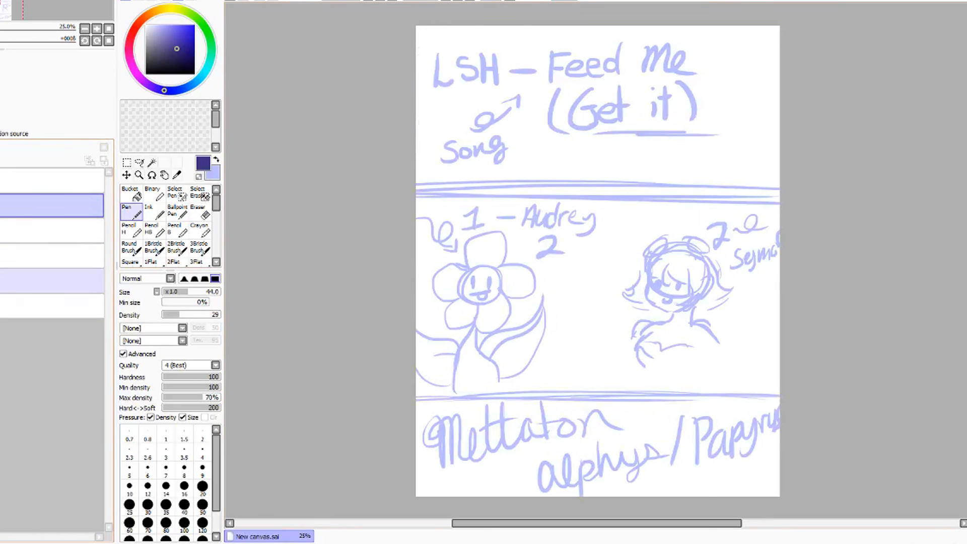
left_click(1, 281)
left_click(1, 306)
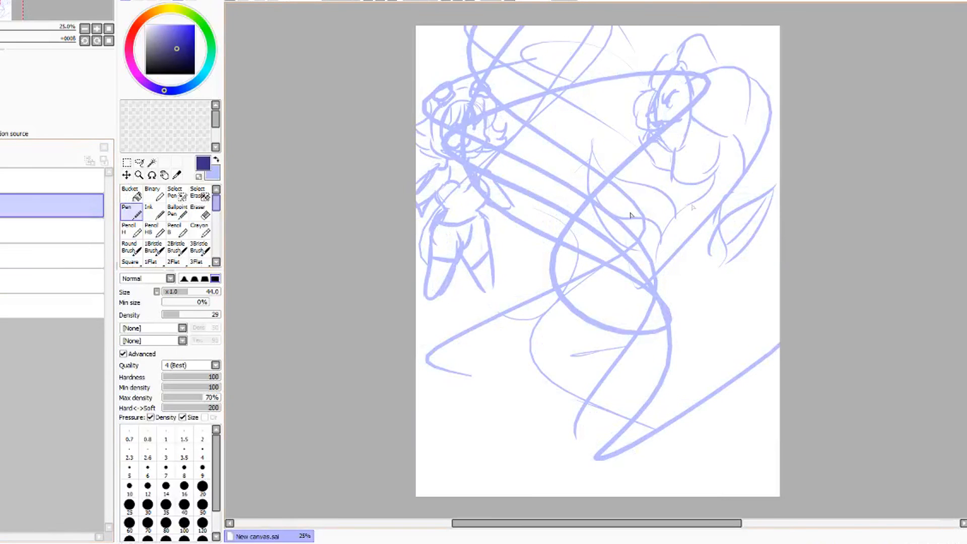
left_click(1, 281)
left_click(1, 256)
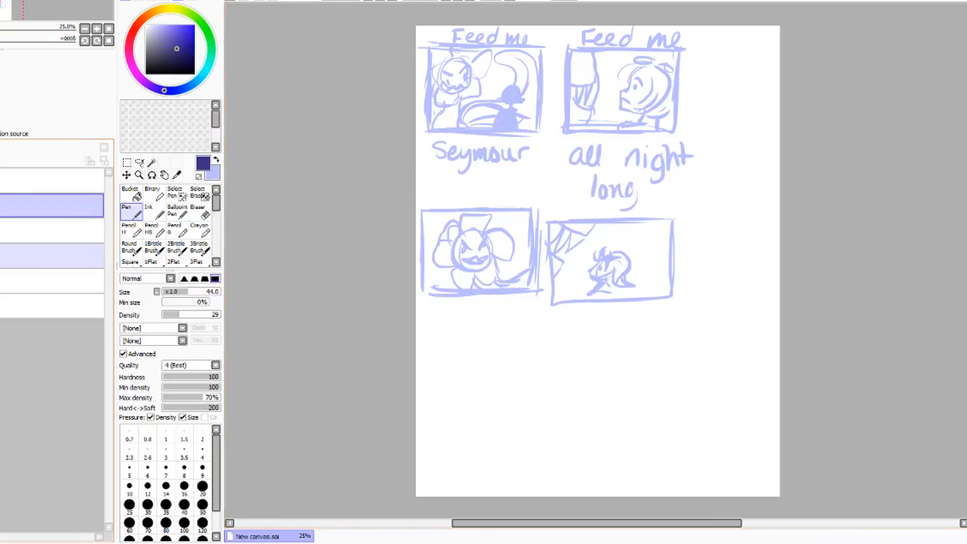
left_click(1, 256)
left_click(1, 230)
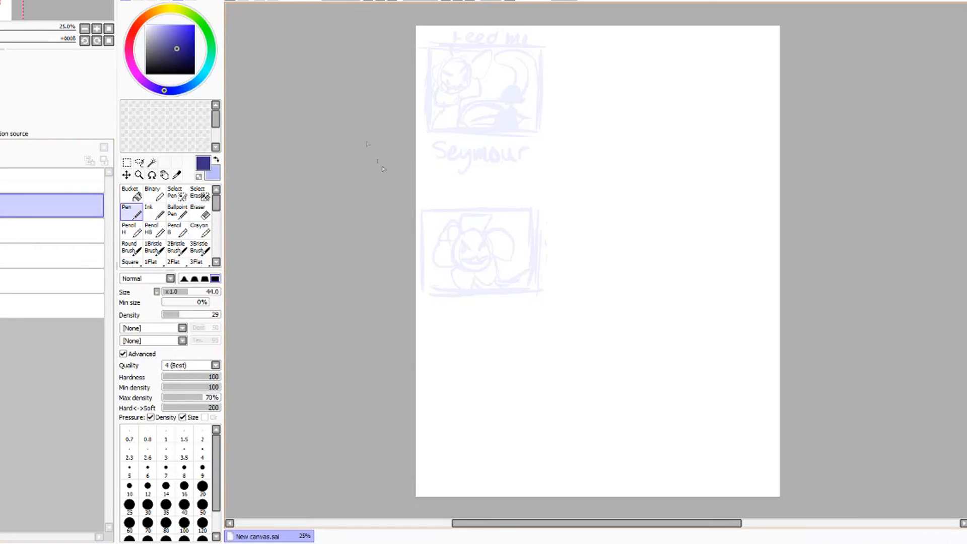
left_click(1, 231)
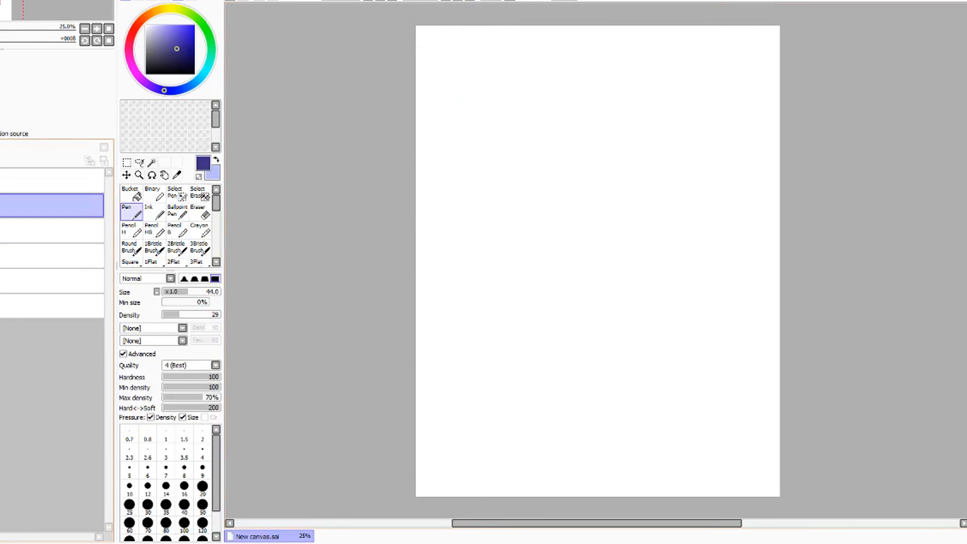
left_click(1, 205)
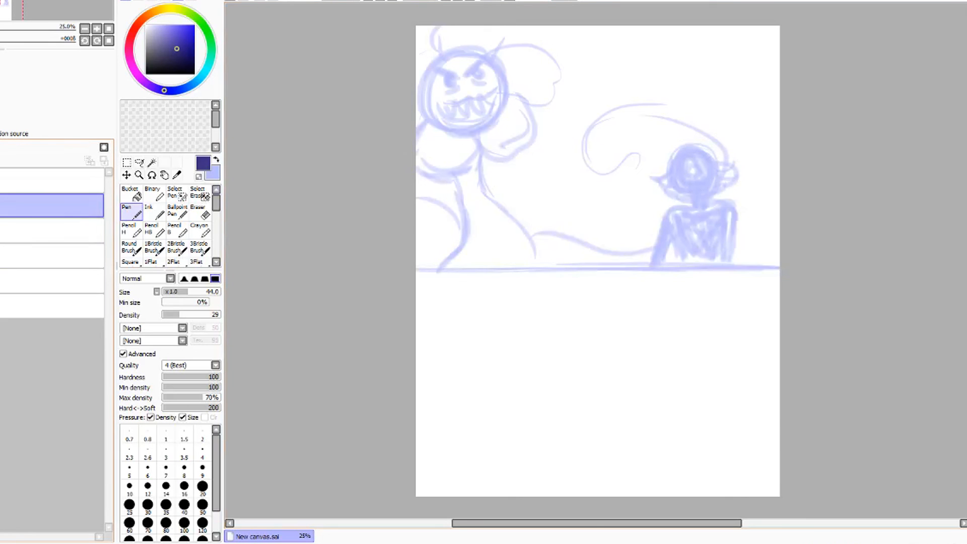
left_click(1, 205)
Show the dark flower scene layer and hand-letter "and thats all folks" with a zigzag underline in the empty upper half.
left_click(1, 181)
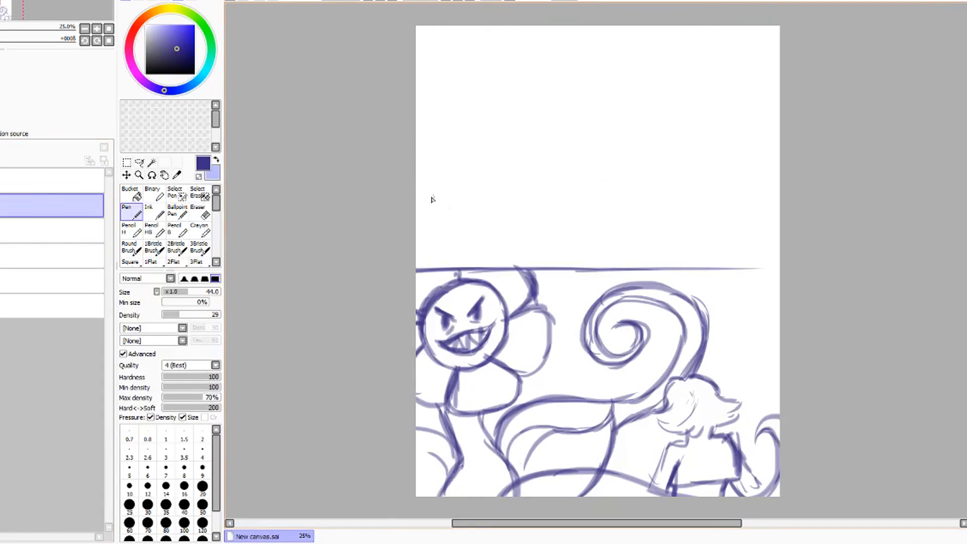
left_click(15, 181)
mouse_move(450, 57)
left_mouse_down()
mouse_move(476, 73)
mouse_move(481, 54)
mouse_move(520, 57)
mouse_move(534, 41)
mouse_move(560, 73)
mouse_move(581, 36)
mouse_move(622, 60)
left_mouse_up()
left_click_drag(564, 55, 599, 51)
mouse_move(476, 127)
left_mouse_down()
mouse_move(458, 147)
mouse_move(488, 130)
mouse_move(587, 142)
mouse_move(603, 107)
mouse_move(624, 96)
mouse_move(639, 113)
mouse_move(658, 108)
mouse_move(695, 125)
left_mouse_up()
mouse_move(461, 185)
left_mouse_down()
mouse_move(715, 167)
mouse_move(733, 178)
left_mouse_up()
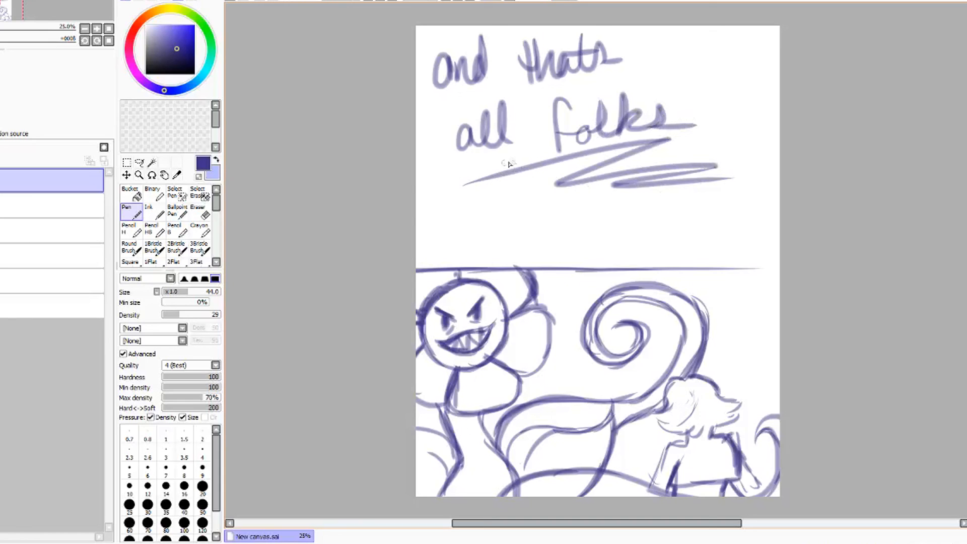
Scribble long diagonal strokes across the upper half, around and below the hand lettering.
left_click_drag(409, 113, 625, 70)
mouse_move(654, 65)
left_mouse_down()
mouse_move(440, 109)
mouse_move(630, 70)
left_mouse_up()
left_click_drag(625, 72, 412, 111)
left_click_drag(437, 175, 584, 151)
mouse_move(412, 187)
left_mouse_down()
mouse_move(489, 168)
mouse_move(702, 146)
left_mouse_up()
mouse_move(412, 193)
left_mouse_down()
mouse_move(644, 136)
mouse_move(452, 179)
left_mouse_up()
left_click_drag(501, 26, 412, 39)
mouse_move(413, 46)
left_mouse_down()
mouse_move(535, 26)
mouse_move(499, 26)
left_mouse_up()
left_click_drag(438, 194, 708, 137)
mouse_move(766, 125)
left_mouse_down()
mouse_move(582, 152)
mouse_move(742, 128)
left_mouse_up()
left_click_drag(786, 33, 533, 99)
mouse_move(760, 52)
left_mouse_down()
mouse_move(467, 103)
mouse_move(669, 64)
left_mouse_up()
left_click_drag(669, 64, 412, 119)
left_click_drag(410, 254, 786, 164)
mouse_move(786, 164)
left_mouse_down()
mouse_move(434, 263)
mouse_move(786, 198)
left_mouse_up()
left_click_drag(748, 211, 620, 235)
left_click_drag(620, 235, 900, 222)
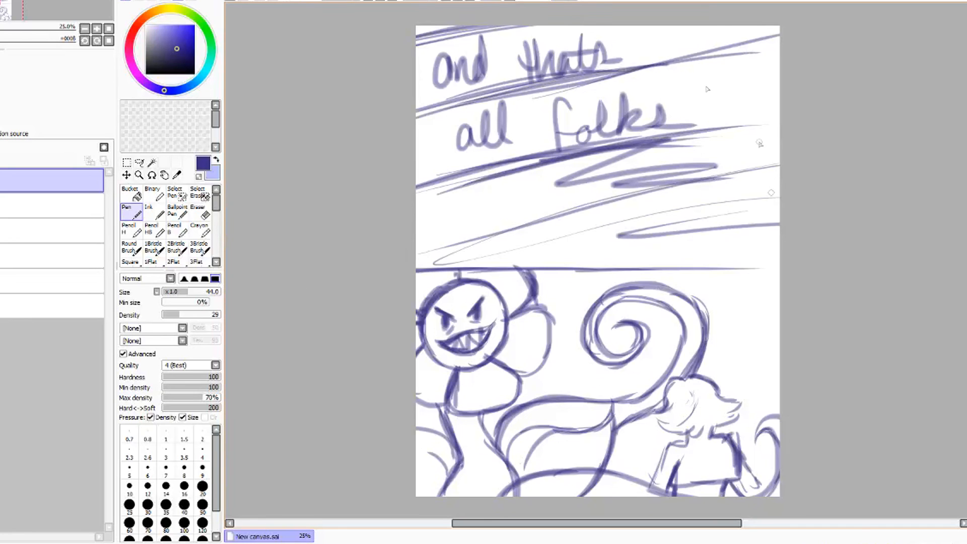